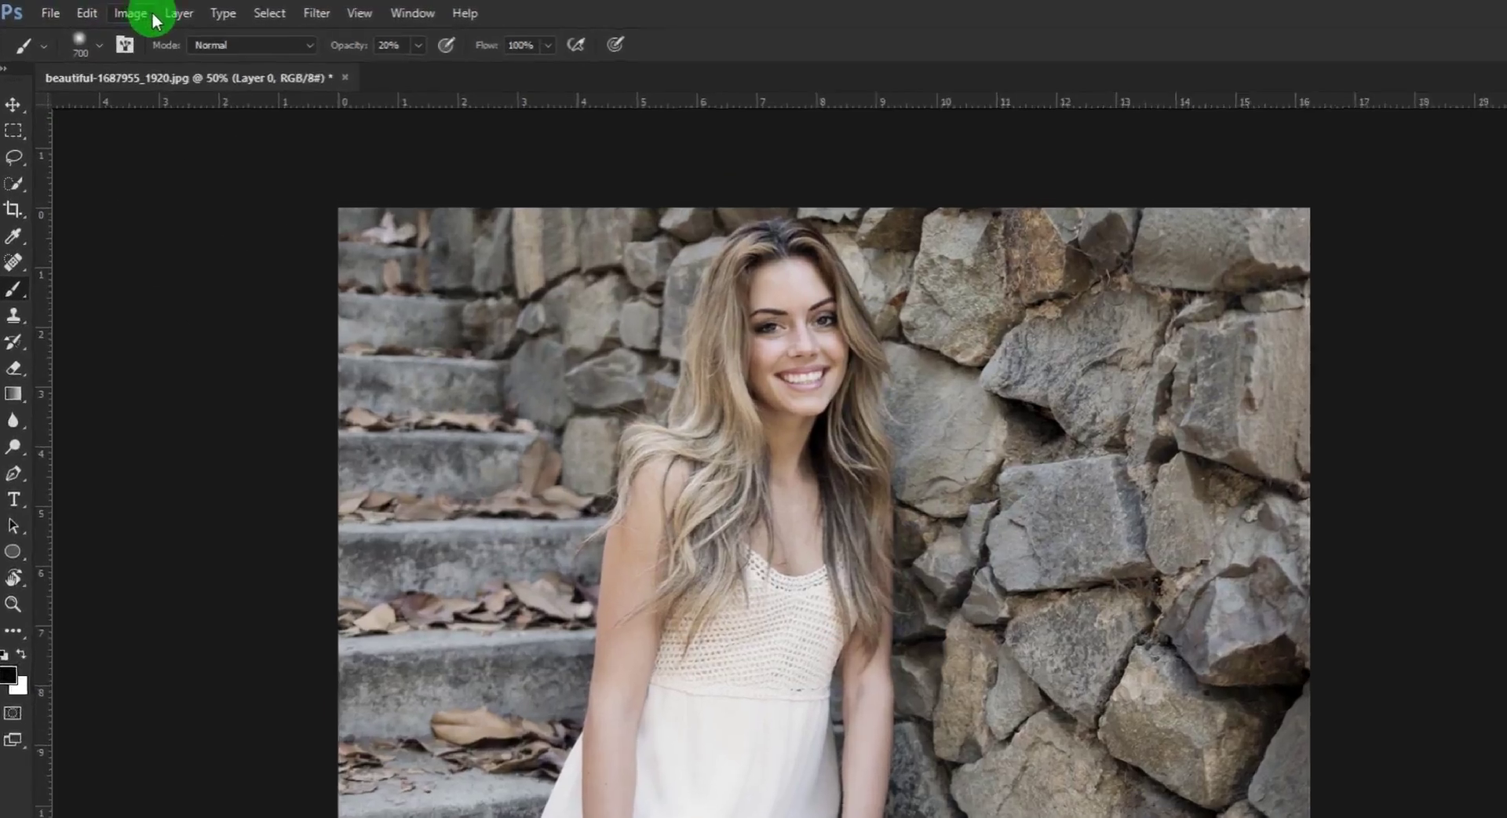
Convert Layer 0 of the portrait photo into a background layer
click(143, 10)
mouse_move(150, 28)
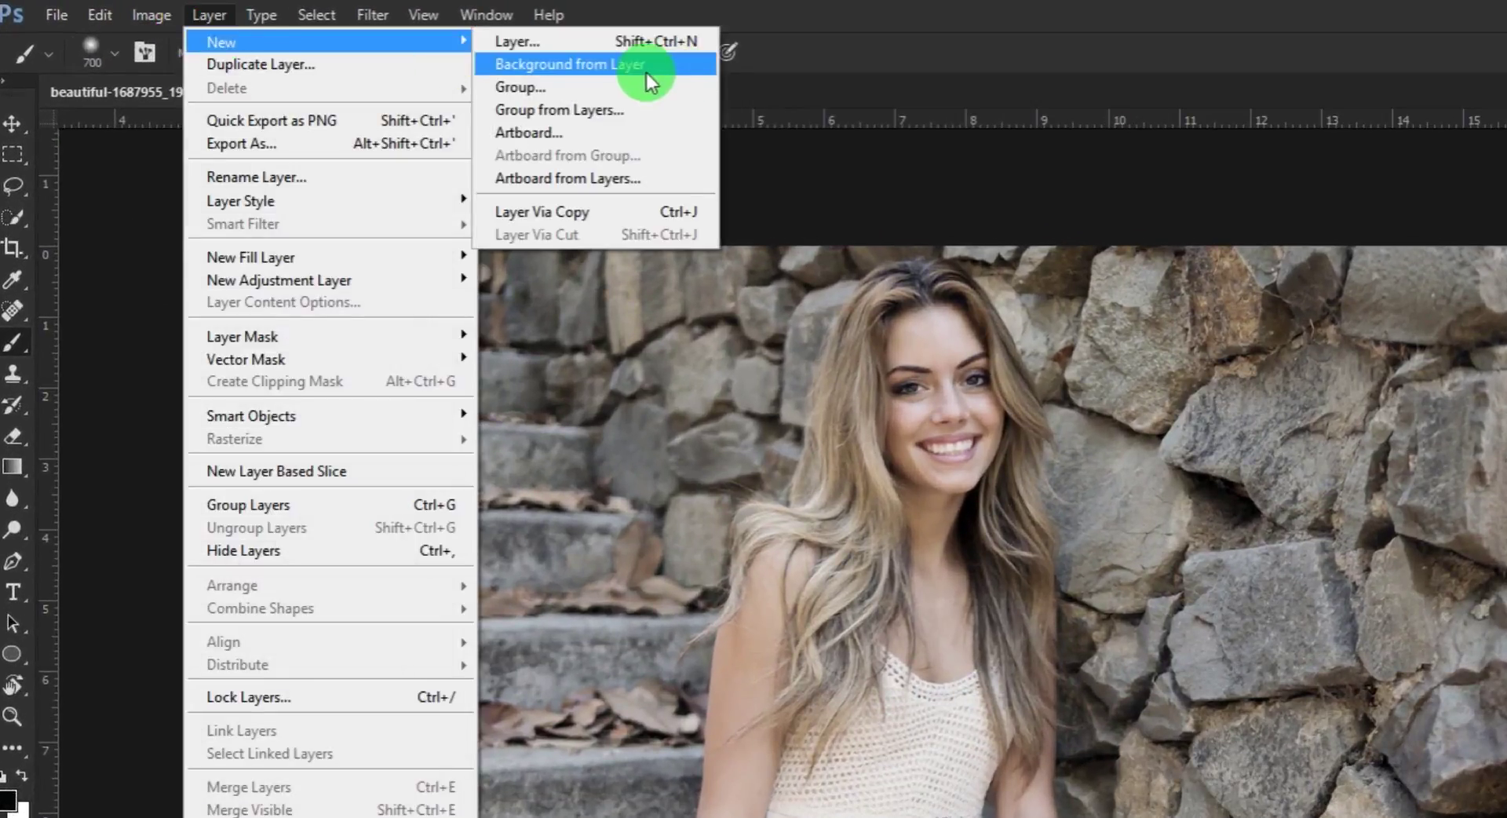
click(645, 70)
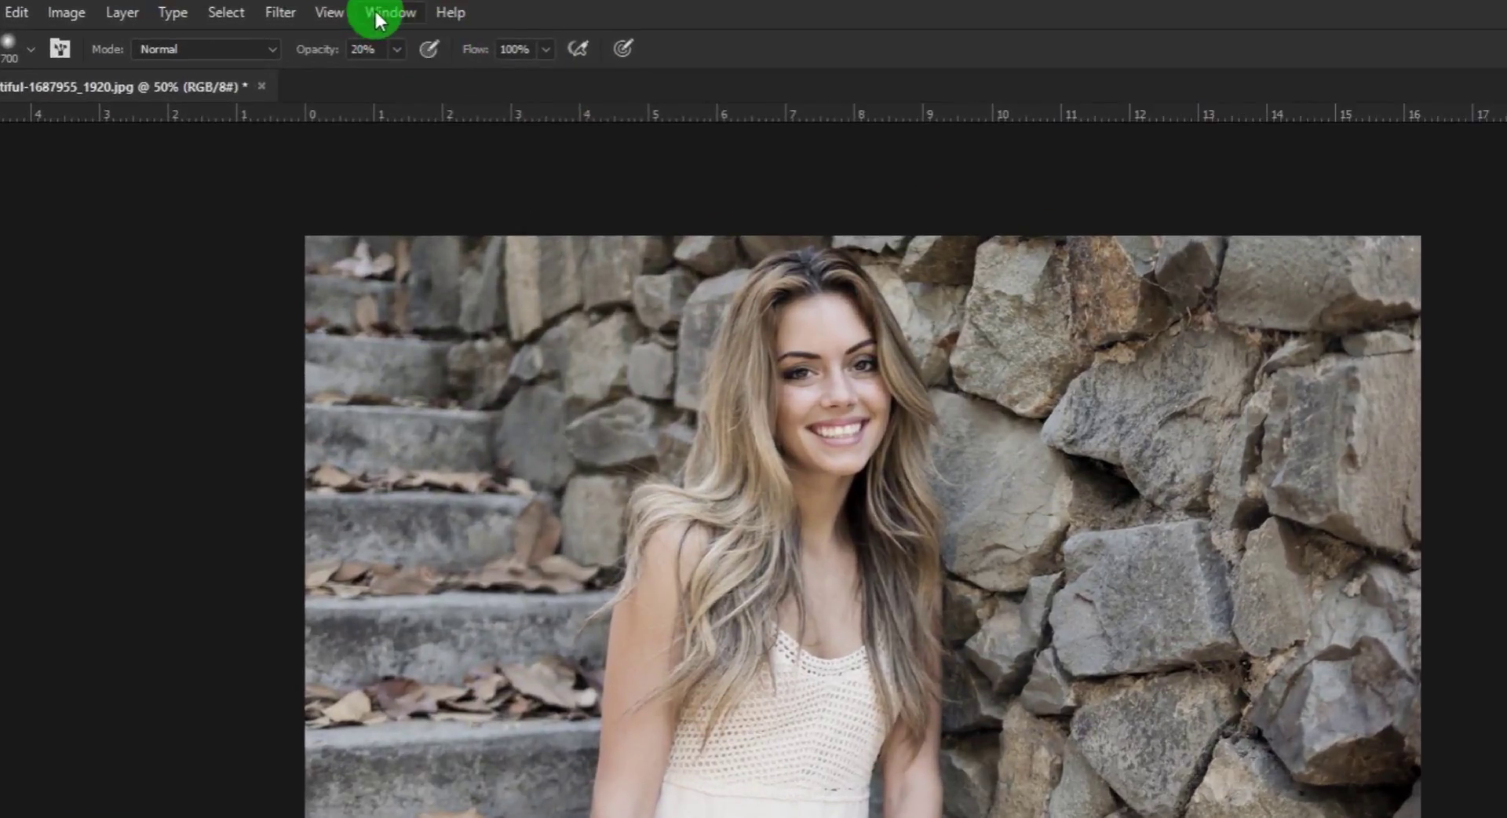
Load the action file T & O Cinematic Look-Harshvardhanart.atn from the Actions Presets Harshvardhanart.com folder
click(375, 17)
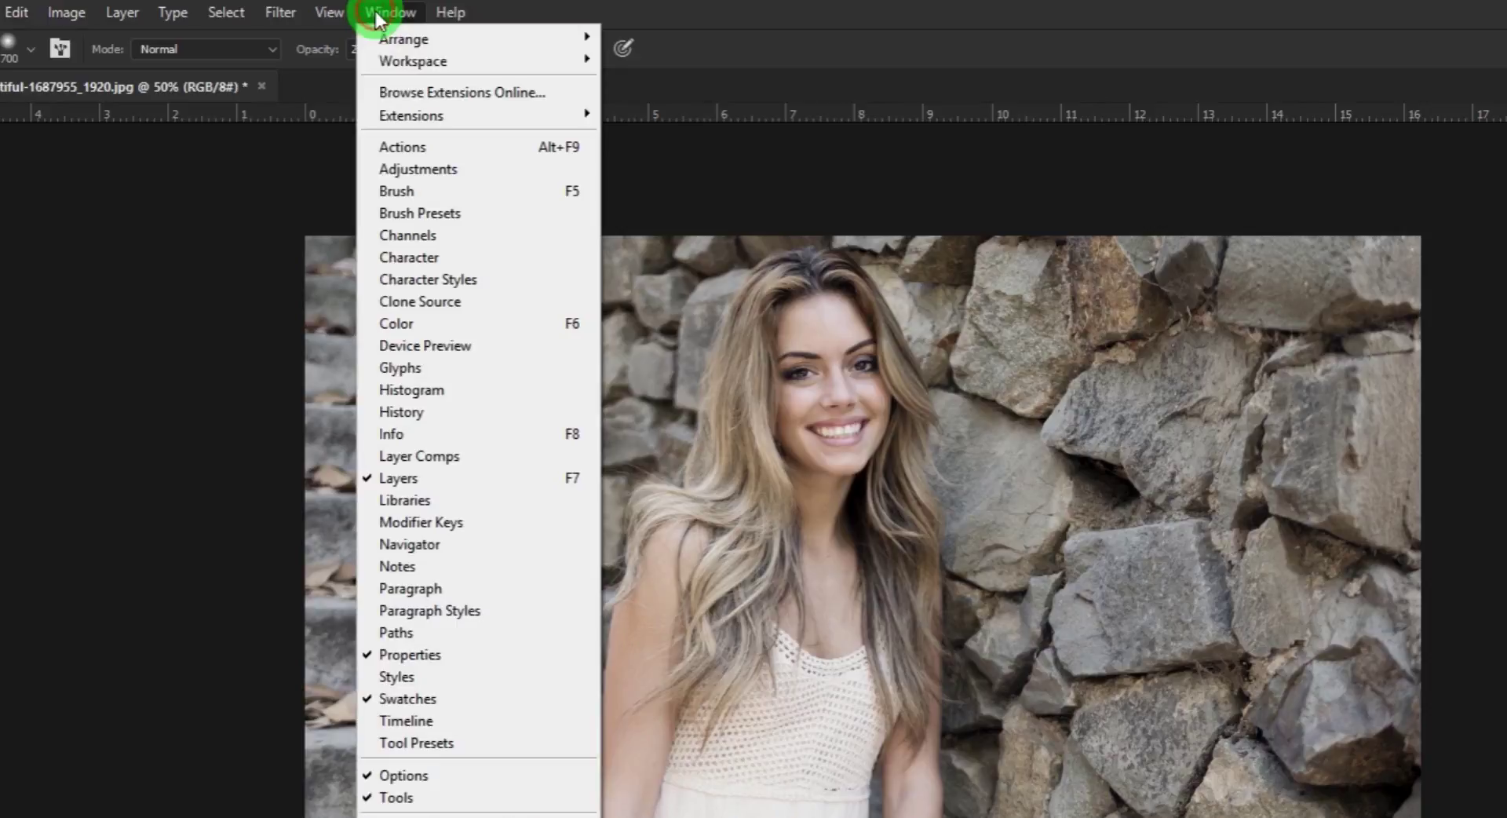
click(376, 140)
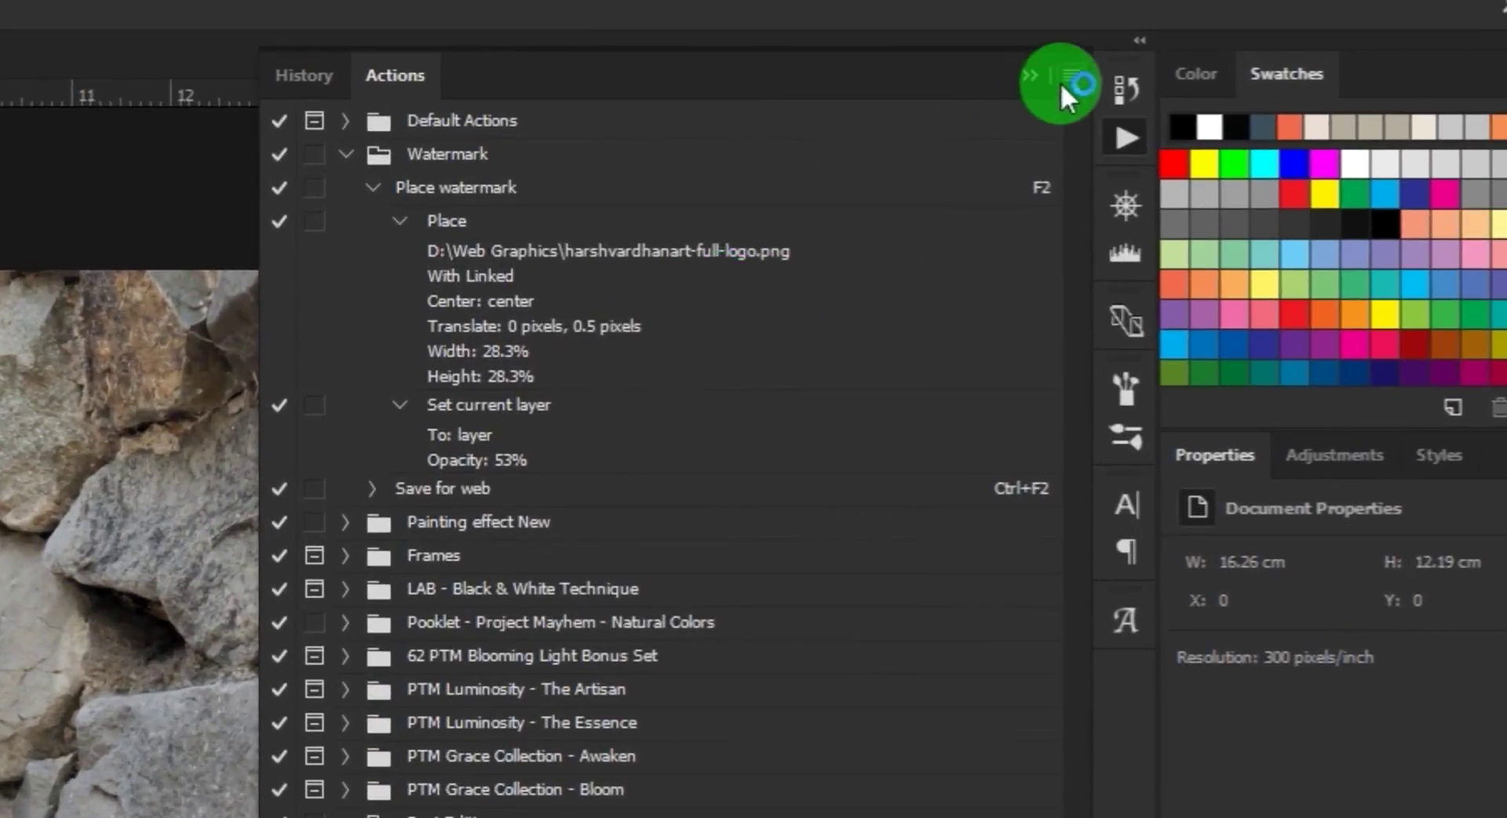
click(1071, 74)
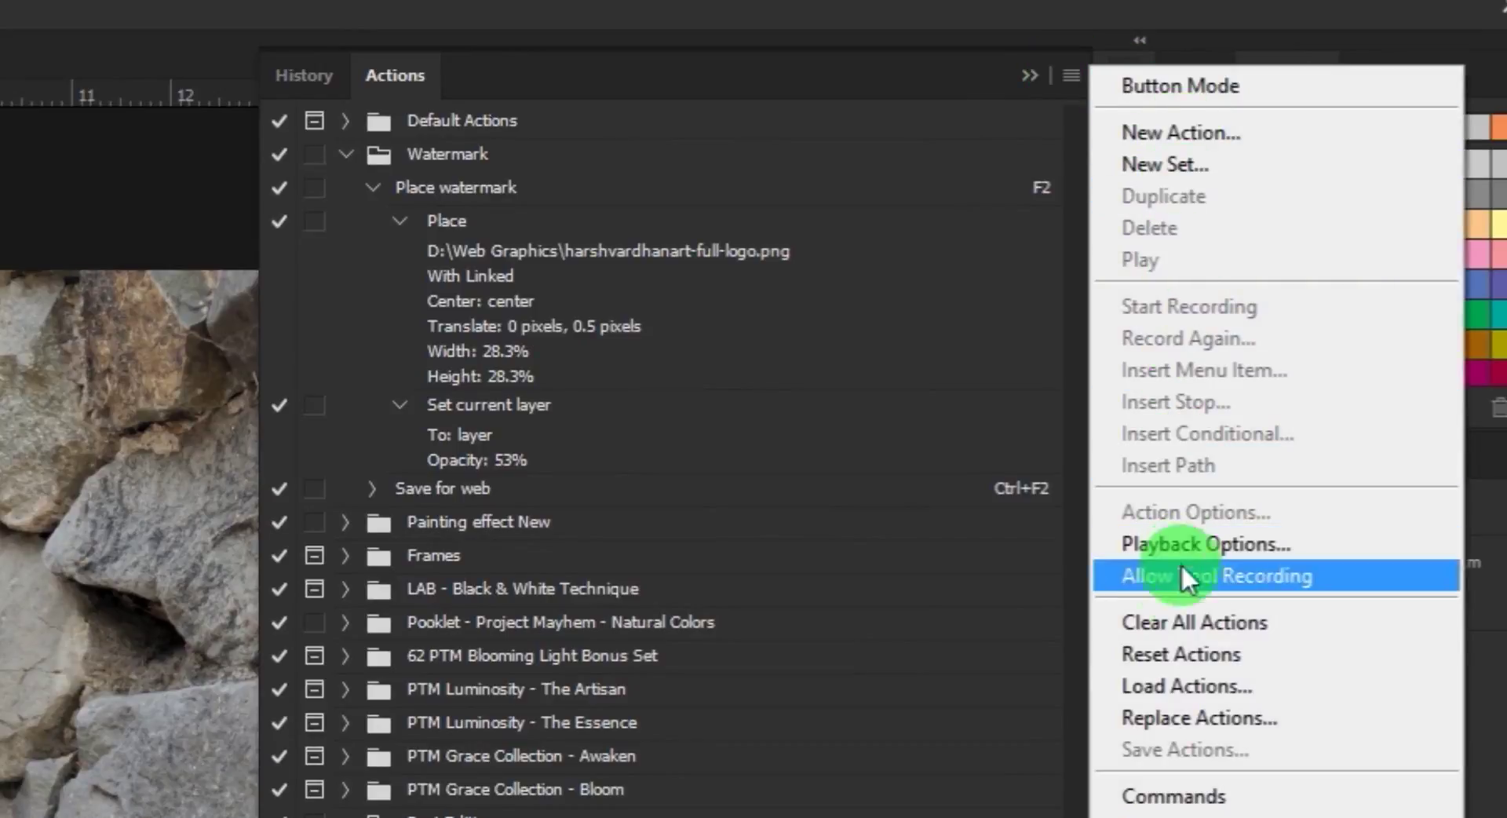
click(1169, 681)
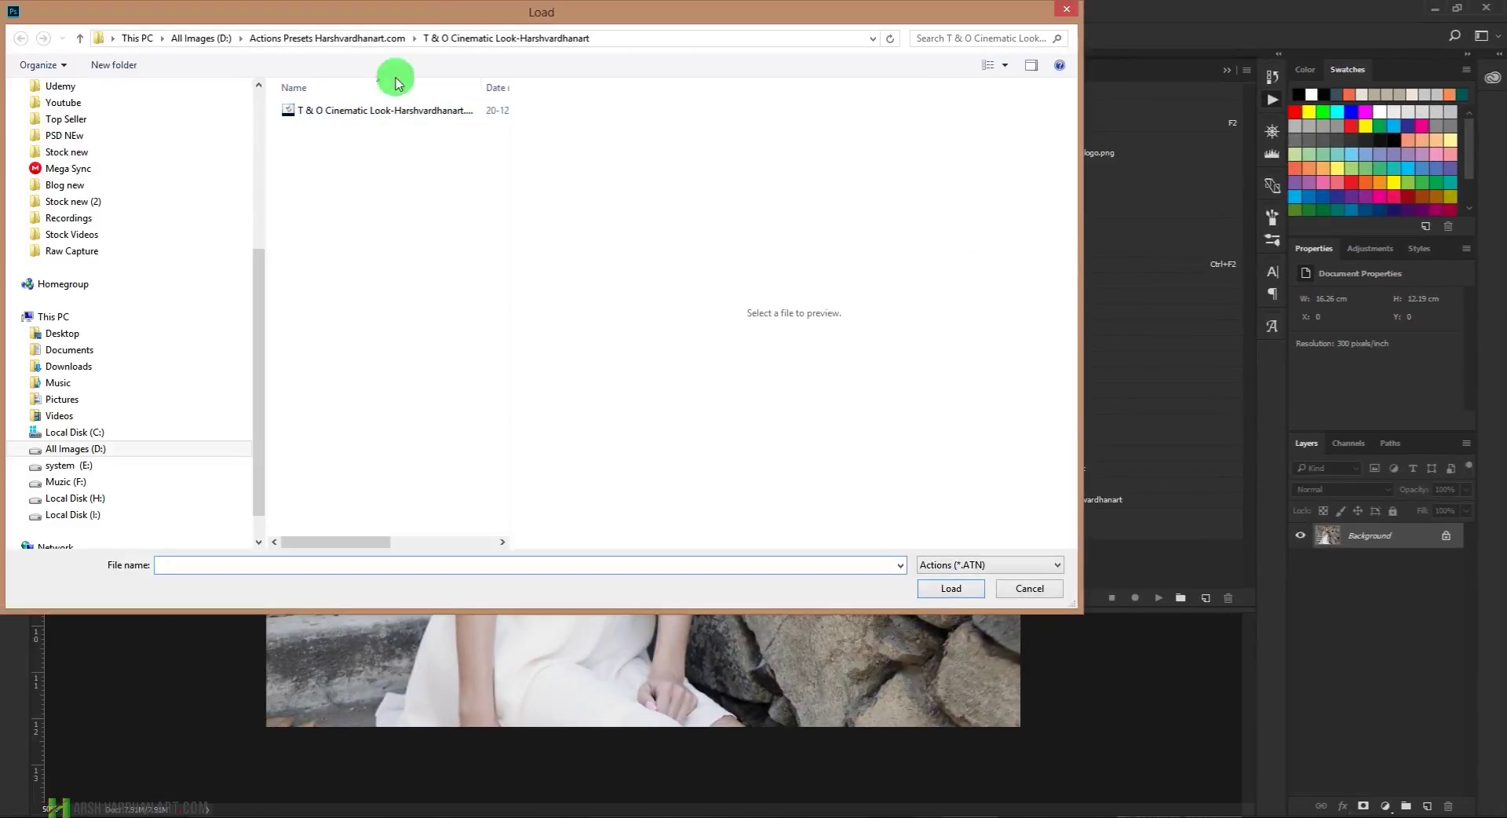
click(381, 37)
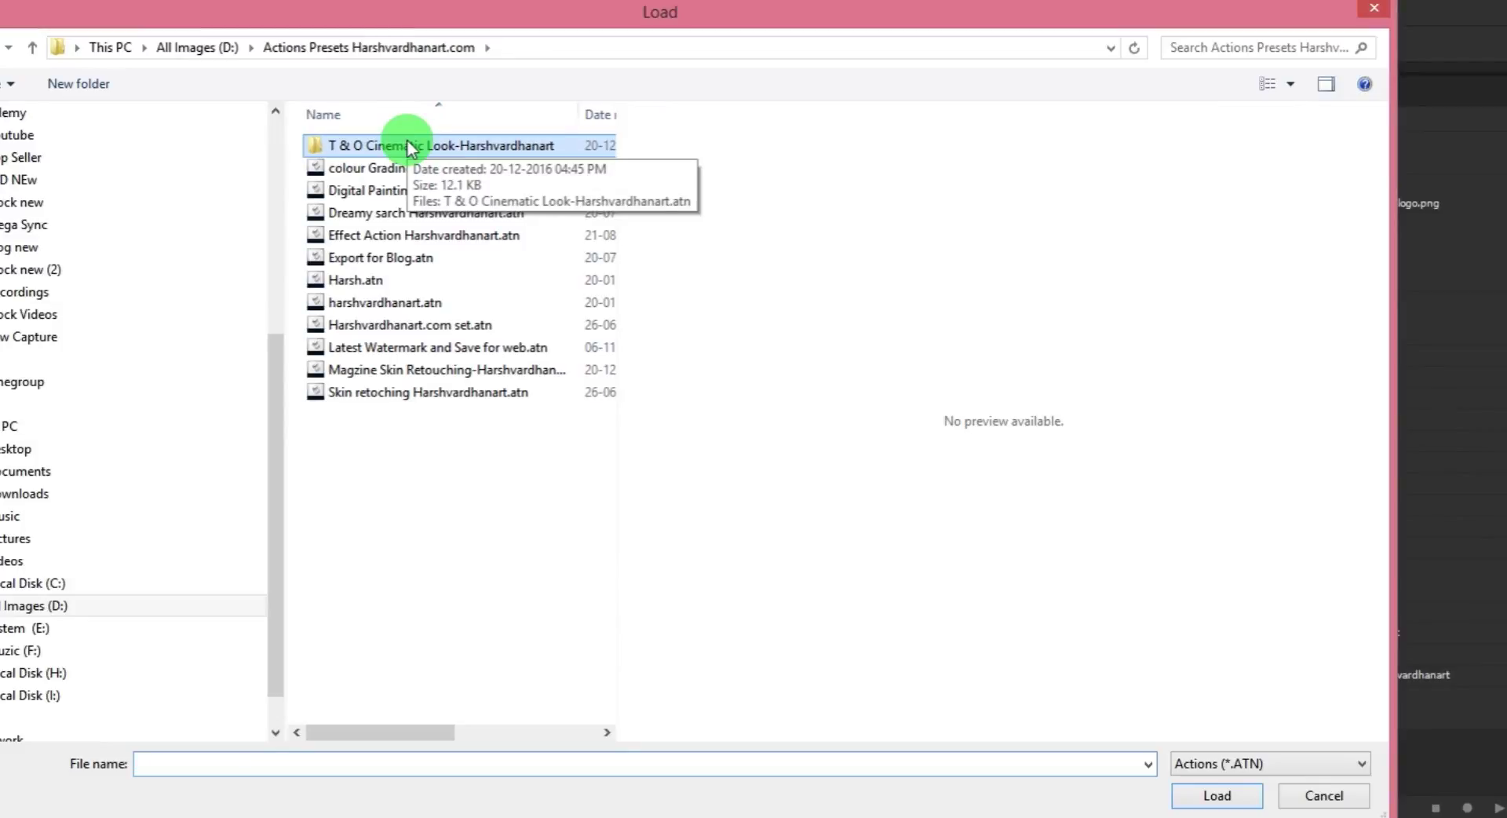
double_click(409, 148)
click(398, 152)
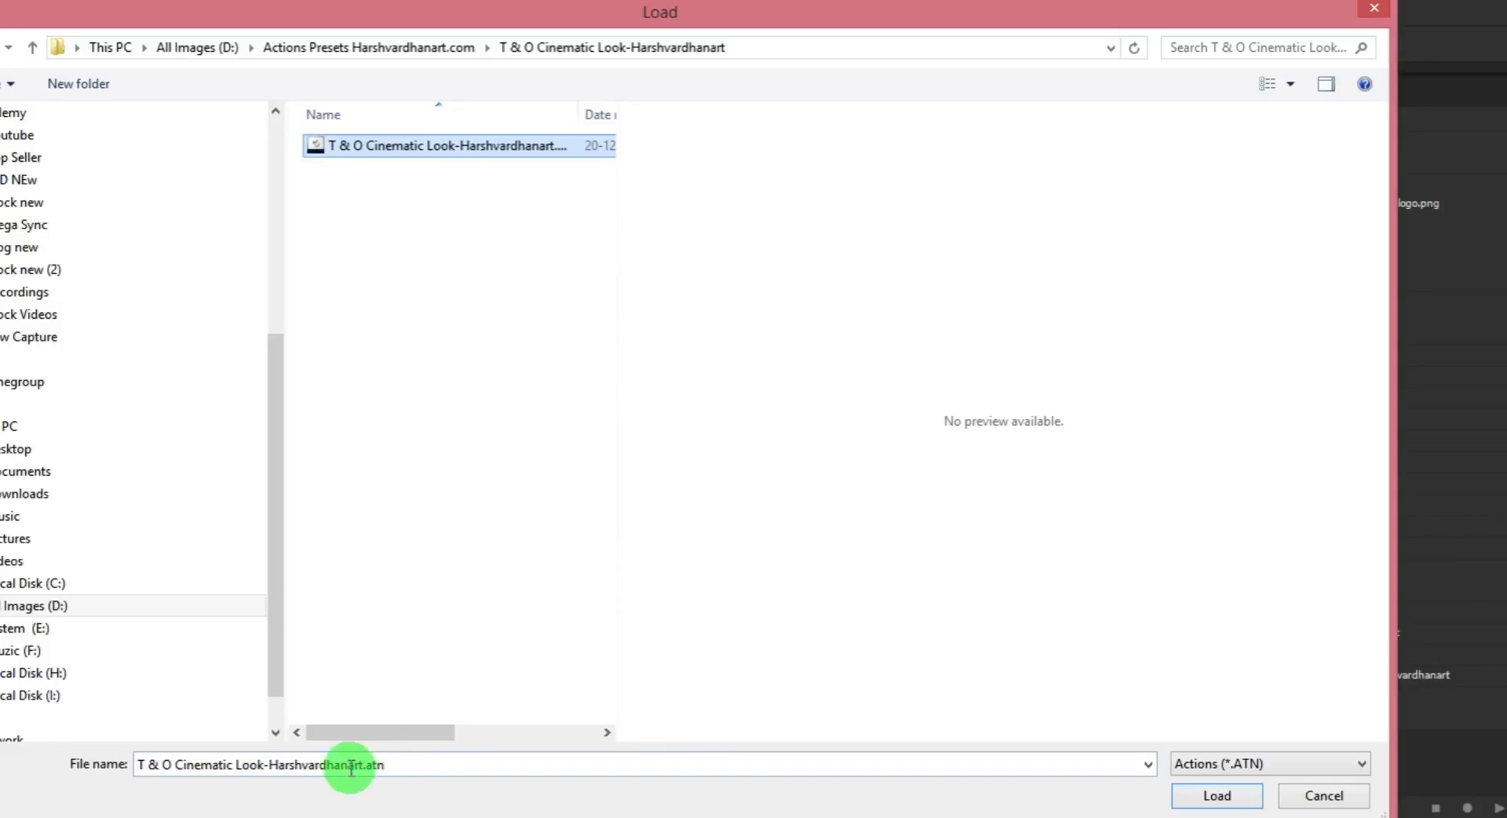
click(1215, 796)
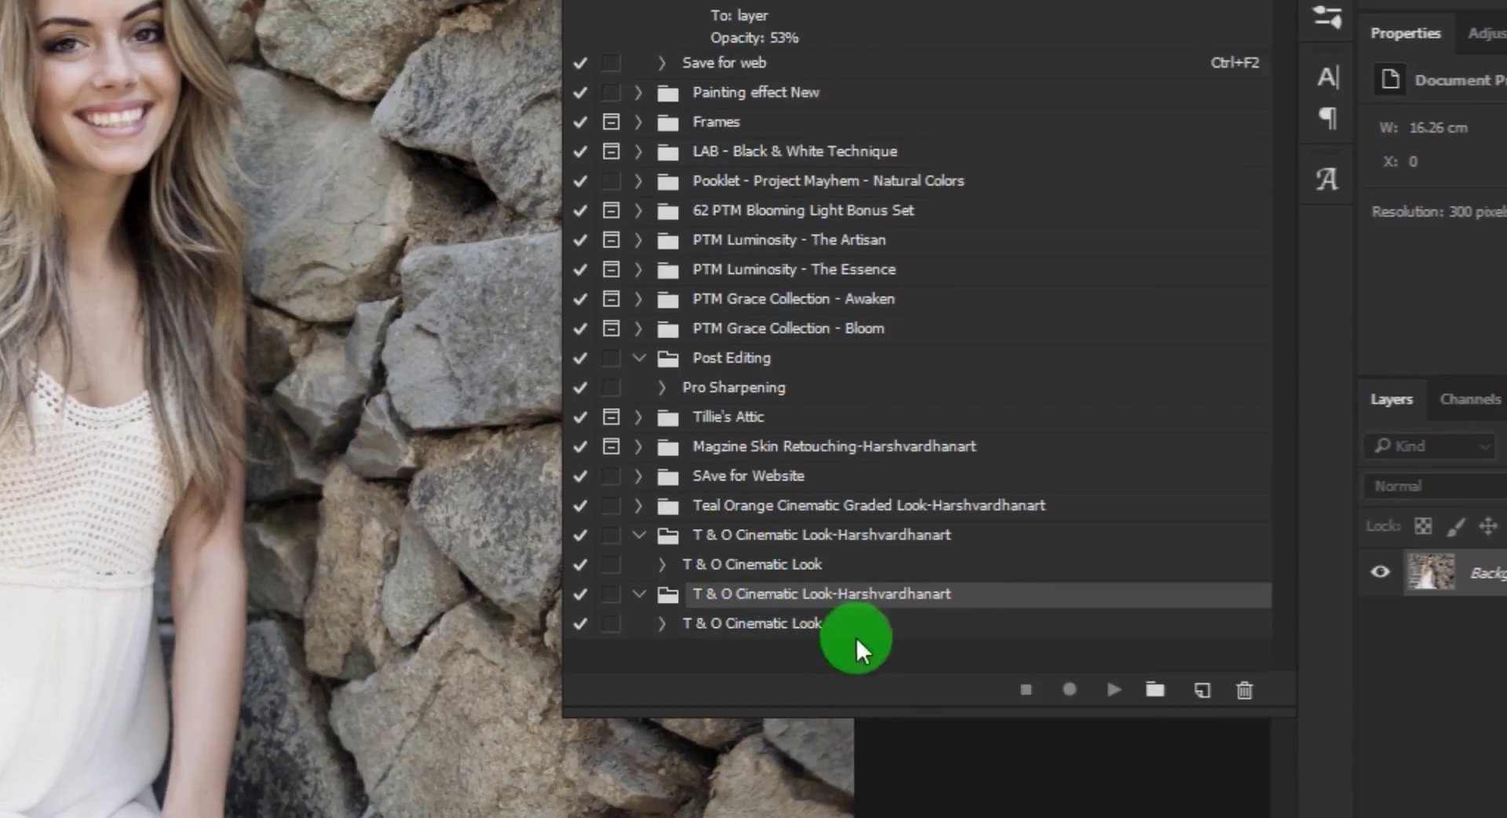
Play the T & O Cinematic Look action on the photo and collapse the actions list
click(735, 633)
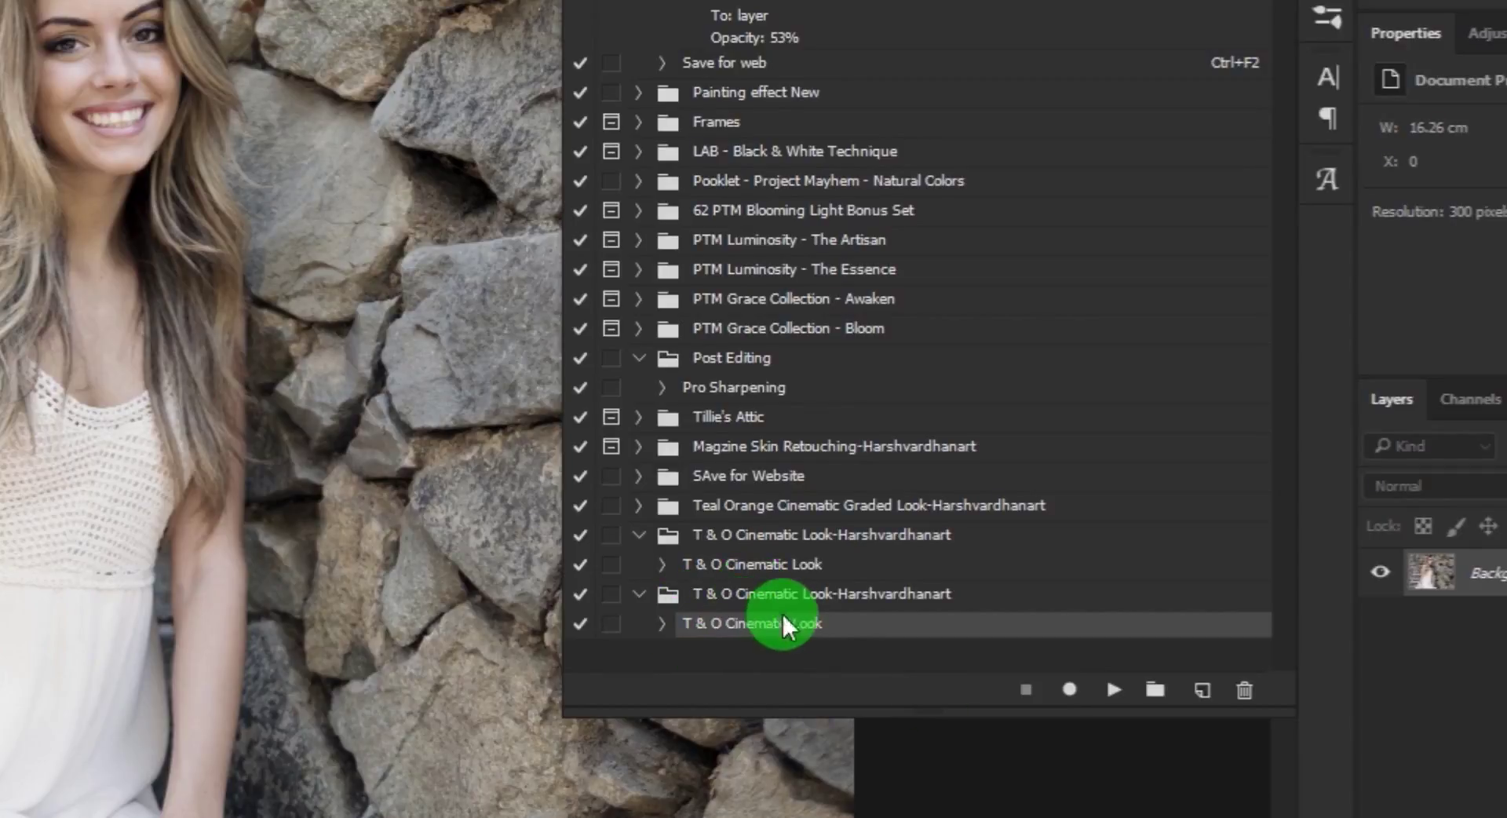
click(1107, 693)
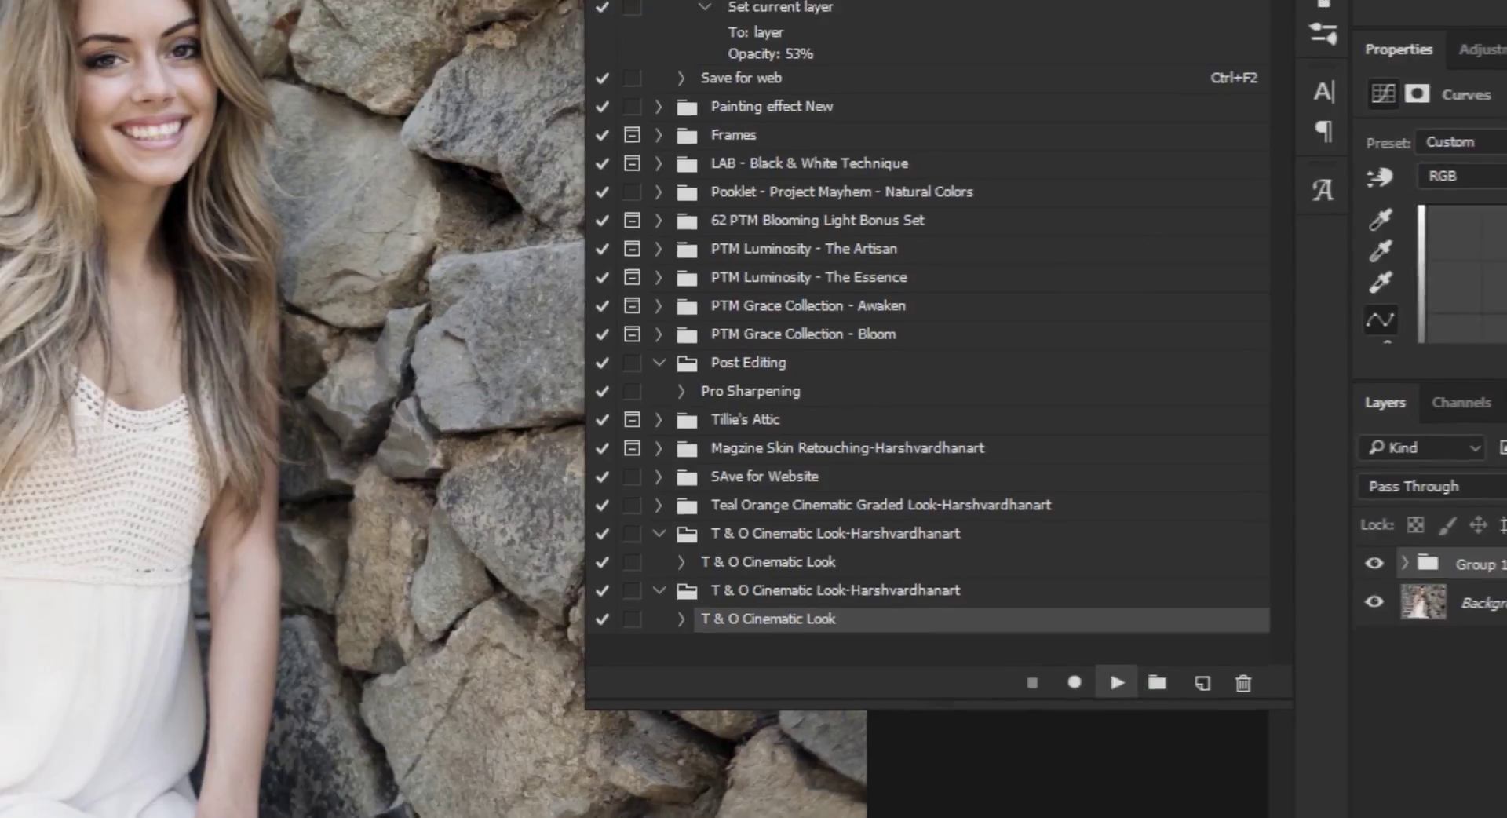
click(1228, 71)
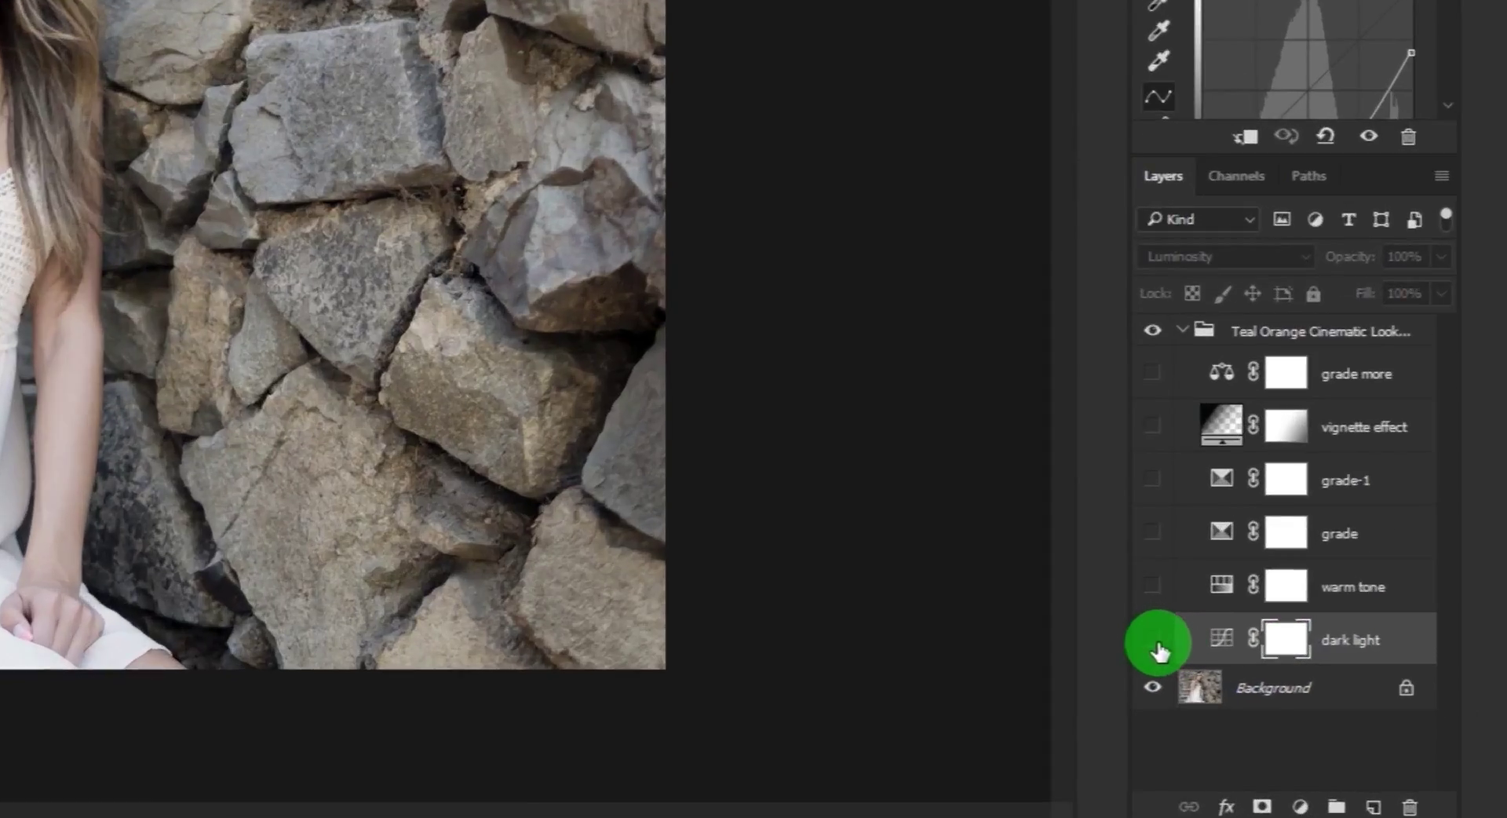
Show the dark light curves layer and target its layer mask
click(1153, 640)
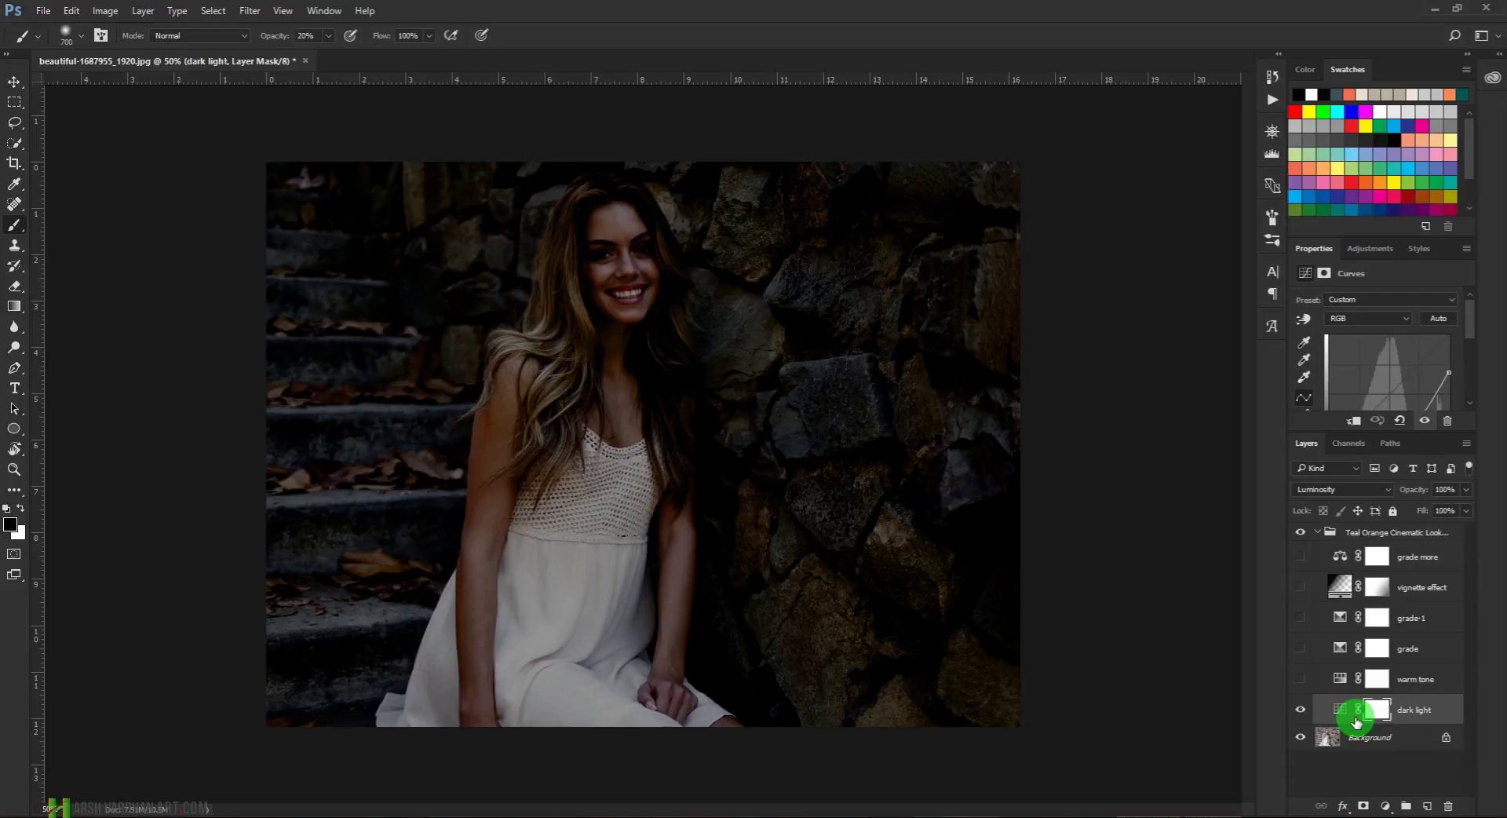
click(1374, 713)
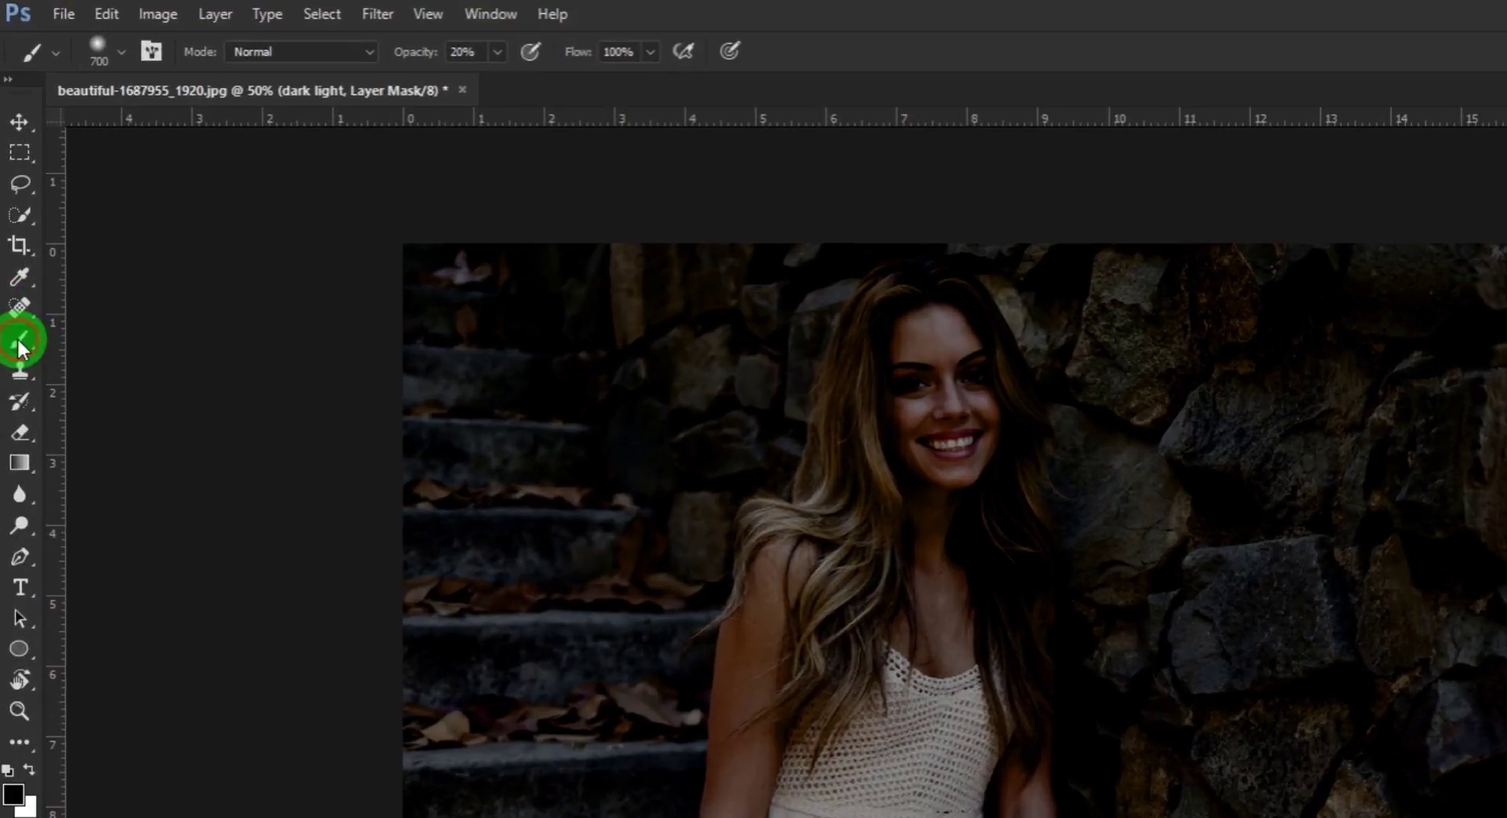
Try to brighten the woman by painting the dark light mask with a soft 700 px black brush at 20% opacity
click(108, 48)
click(49, 286)
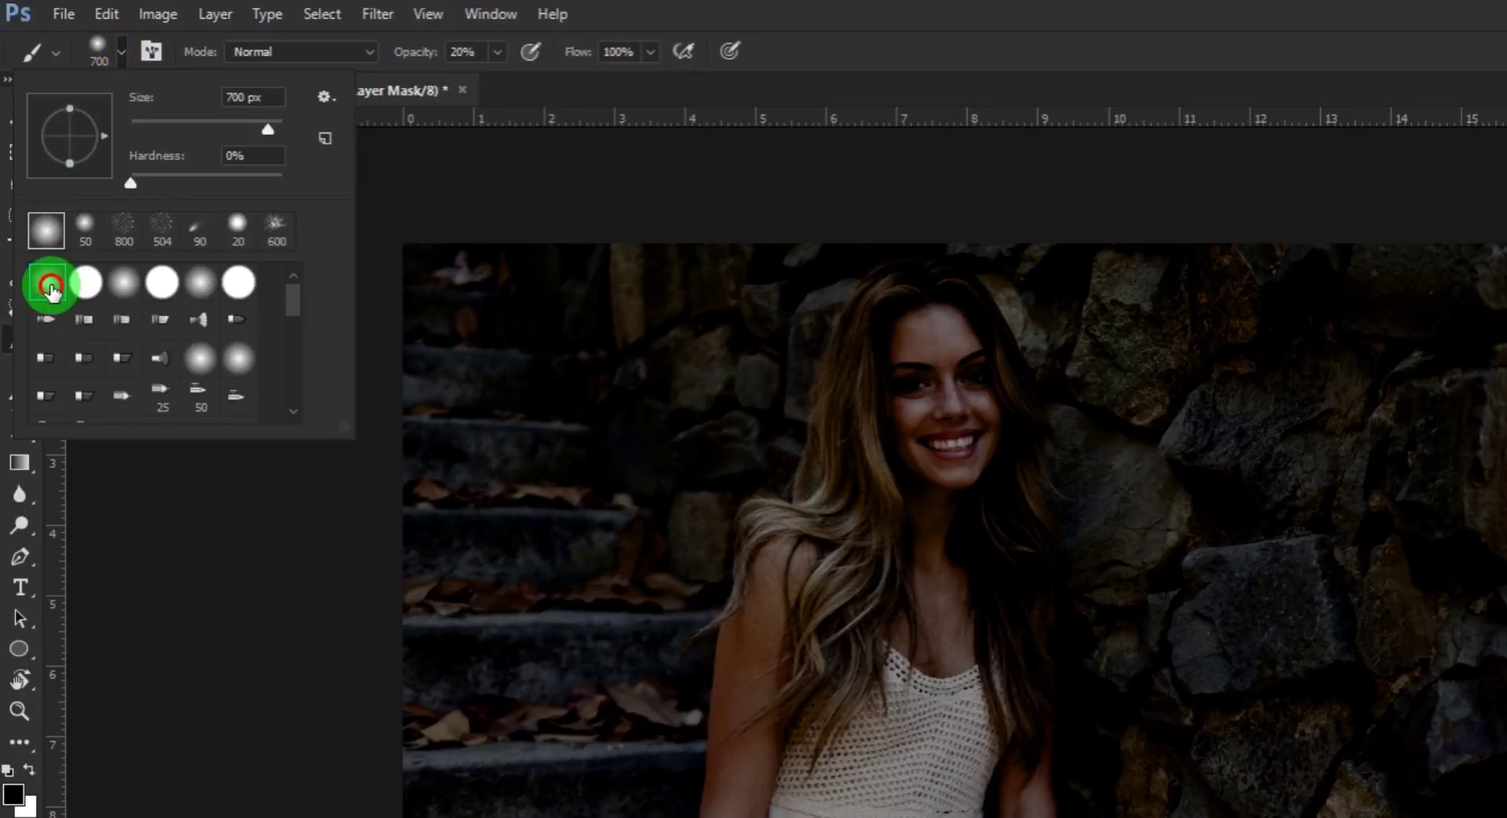
click(780, 16)
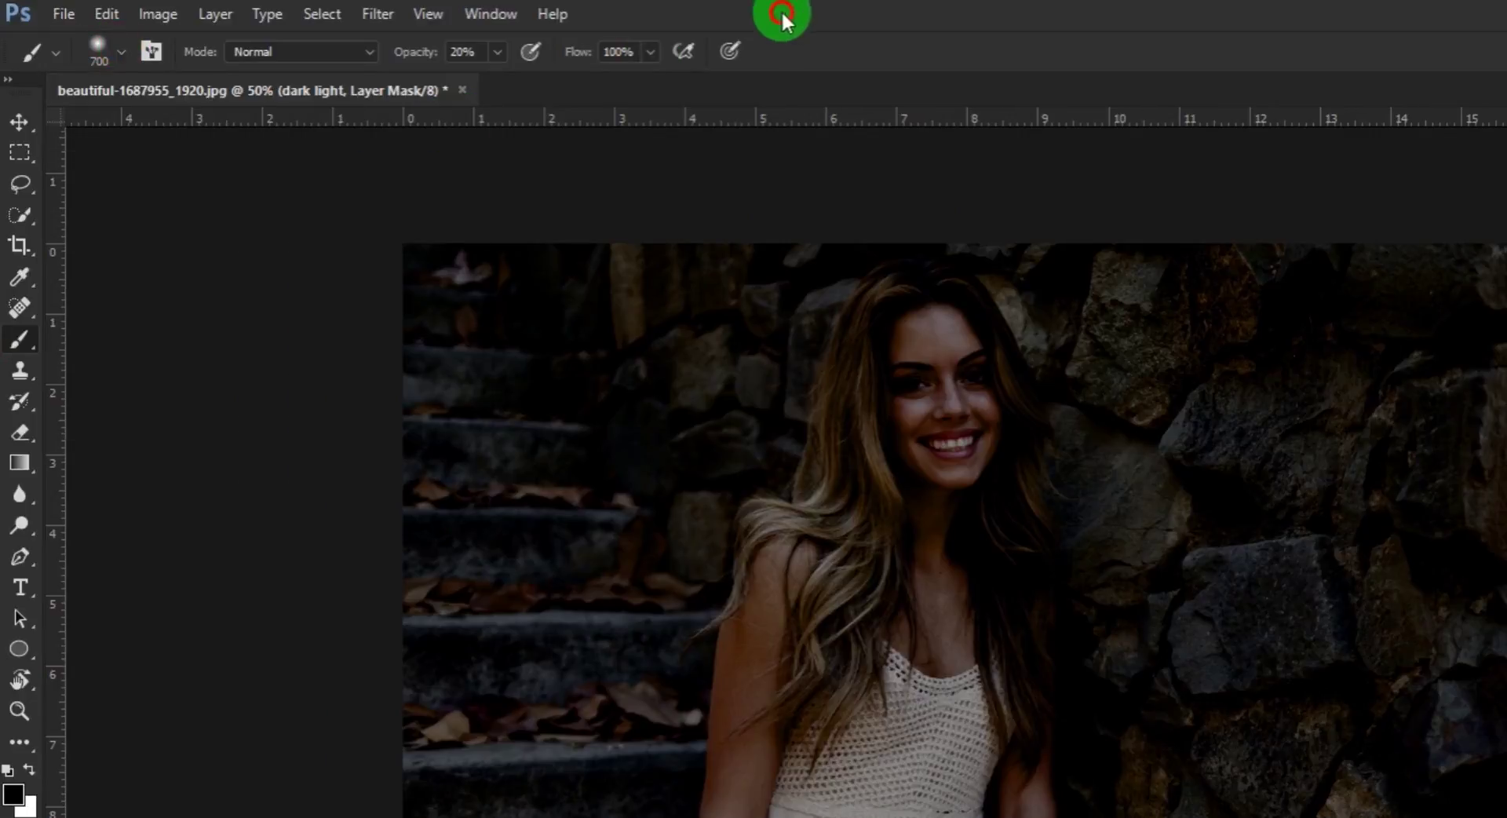
drag(908, 402, 828, 805)
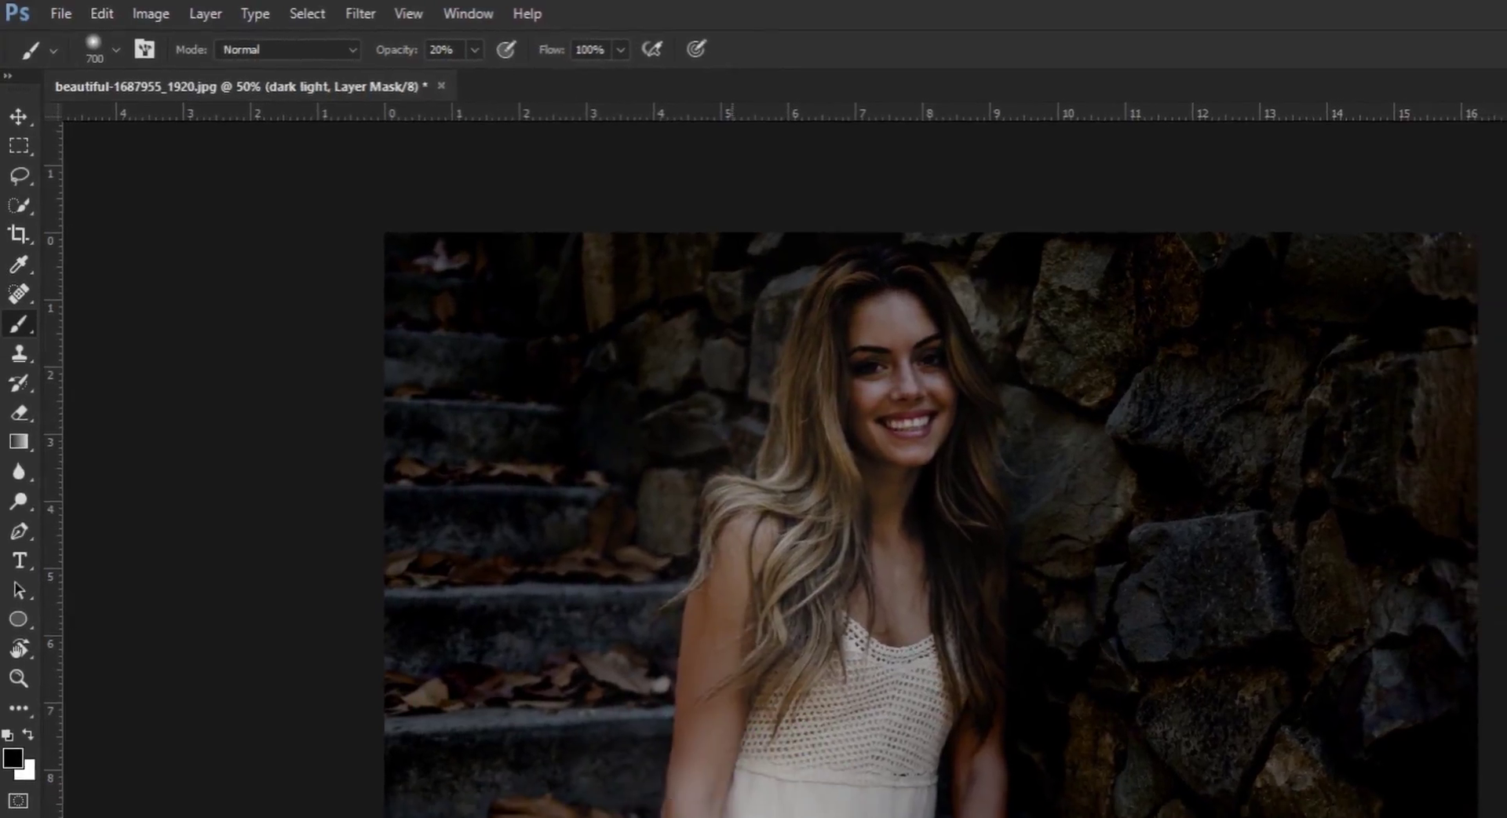
mouse_move(692, 817)
mouse_down()
mouse_move(867, 688)
mouse_move(852, 368)
mouse_move(989, 817)
mouse_up()
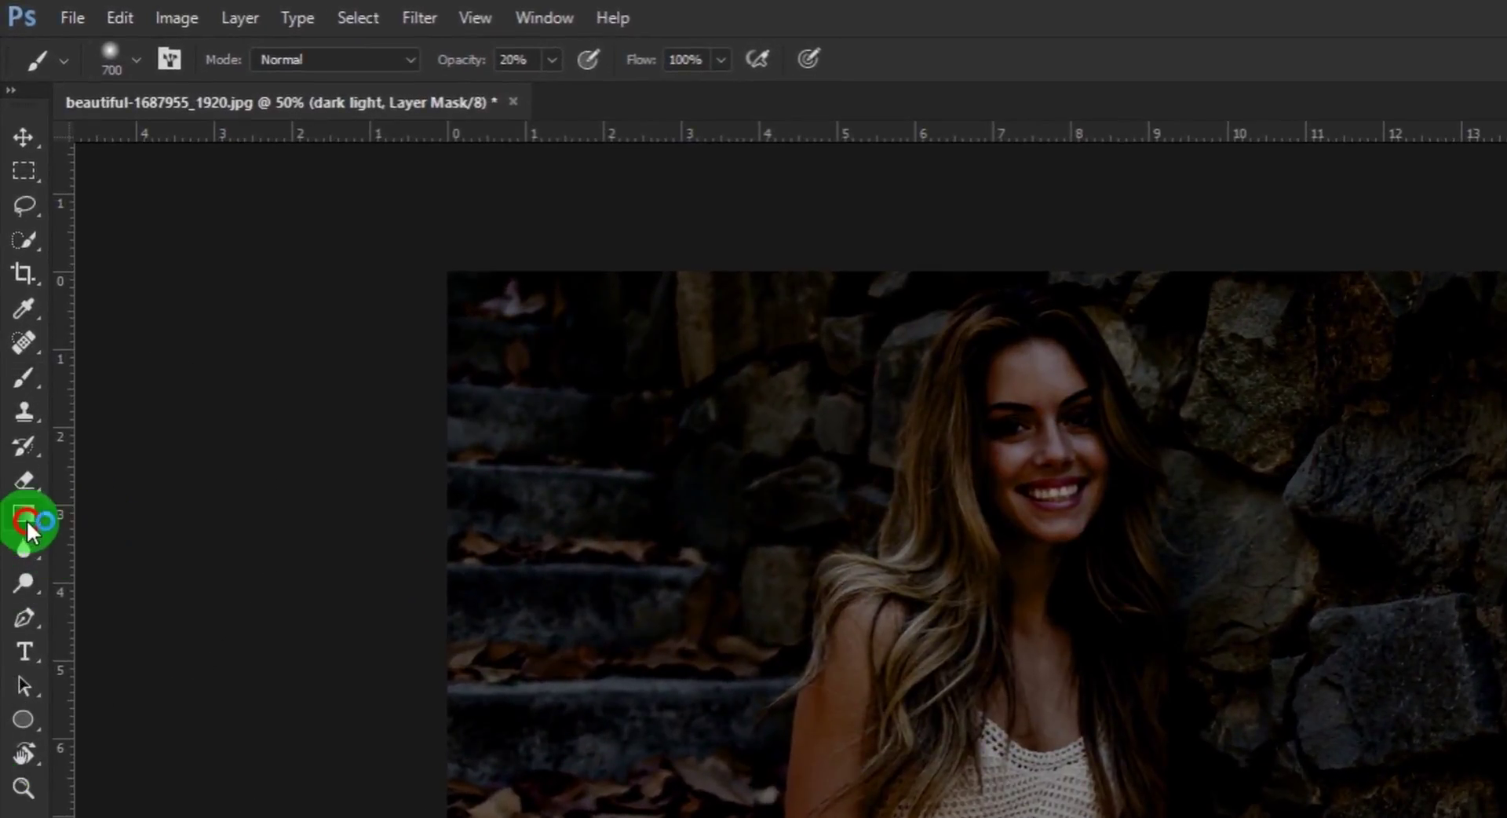
Draw a radial Foreground to Transparent gradient in black on the dark light mask, from the woman's chest to above the photo
click(24, 500)
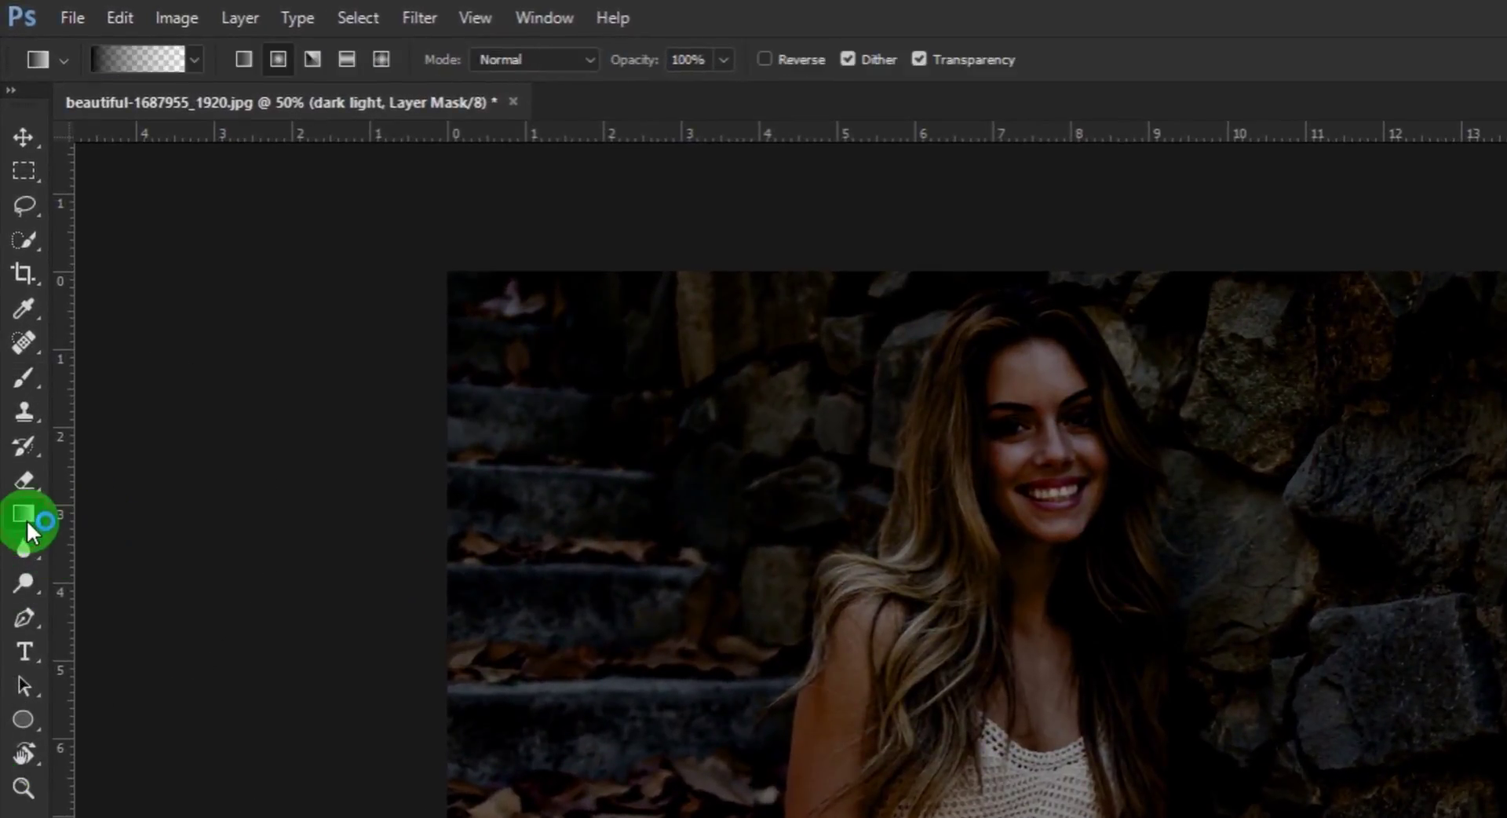
click(127, 59)
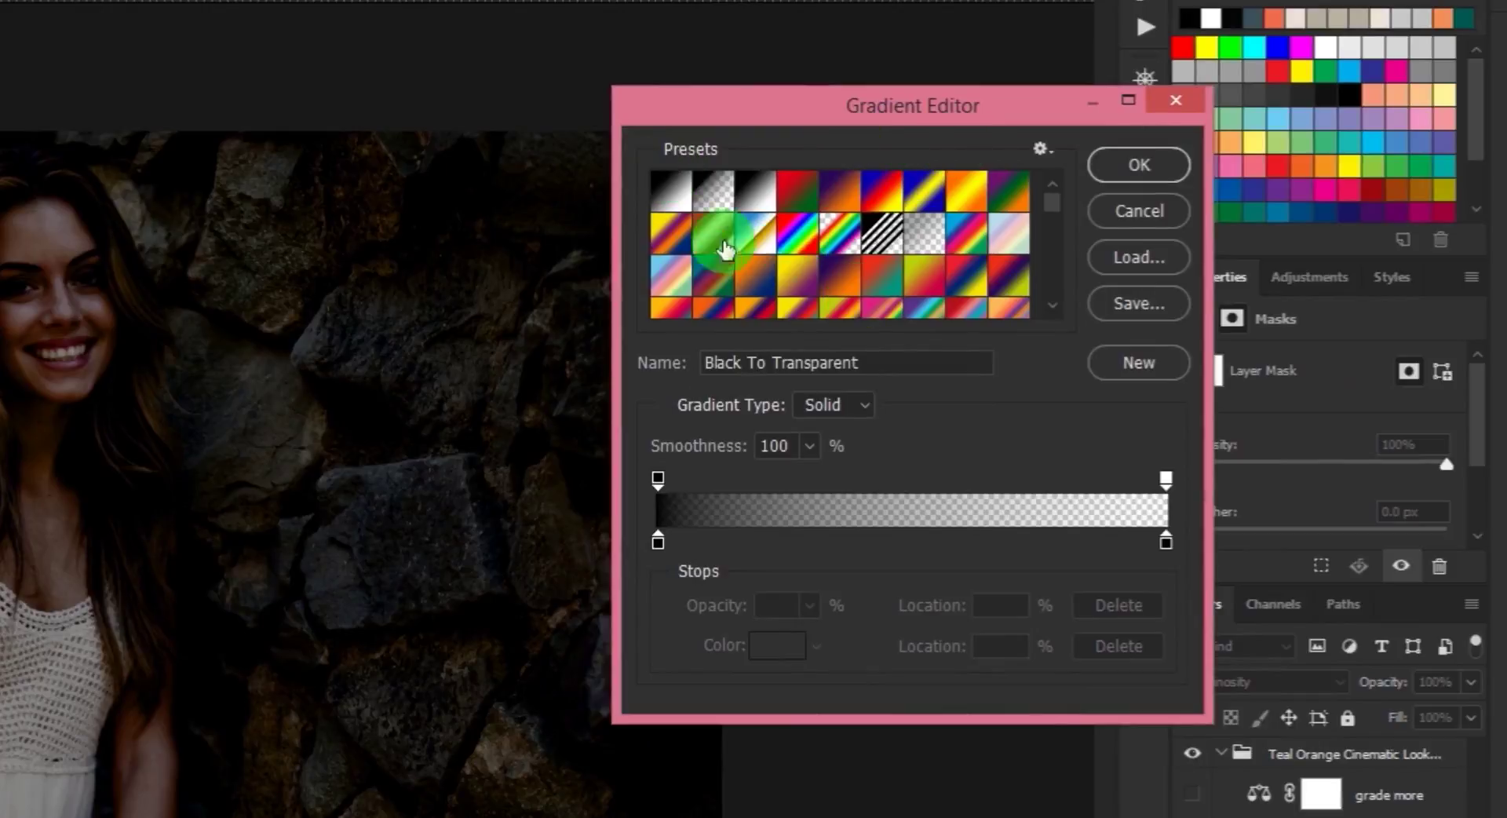
click(711, 200)
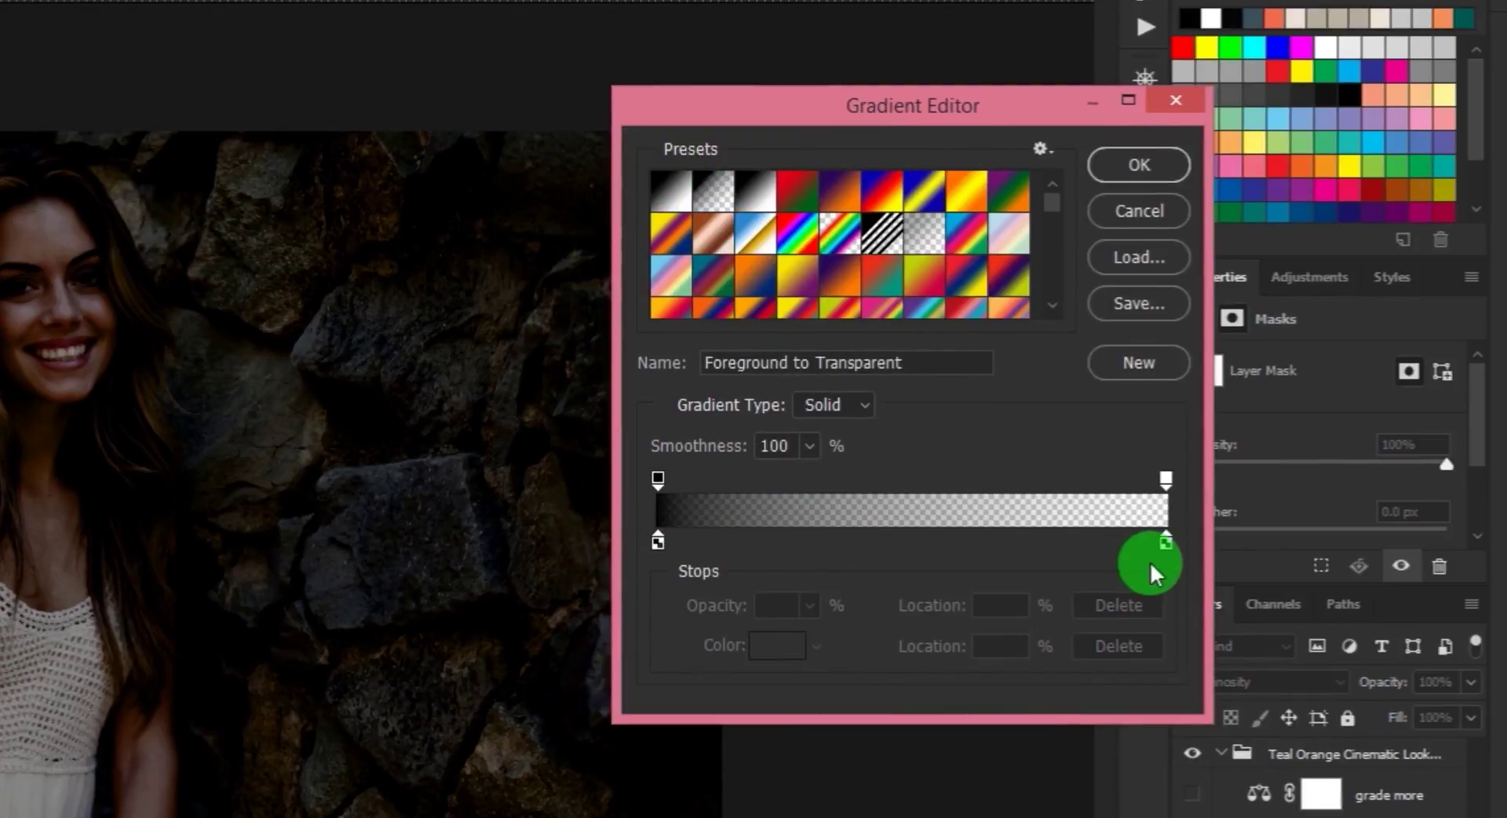
scroll(888, 259, down, 2)
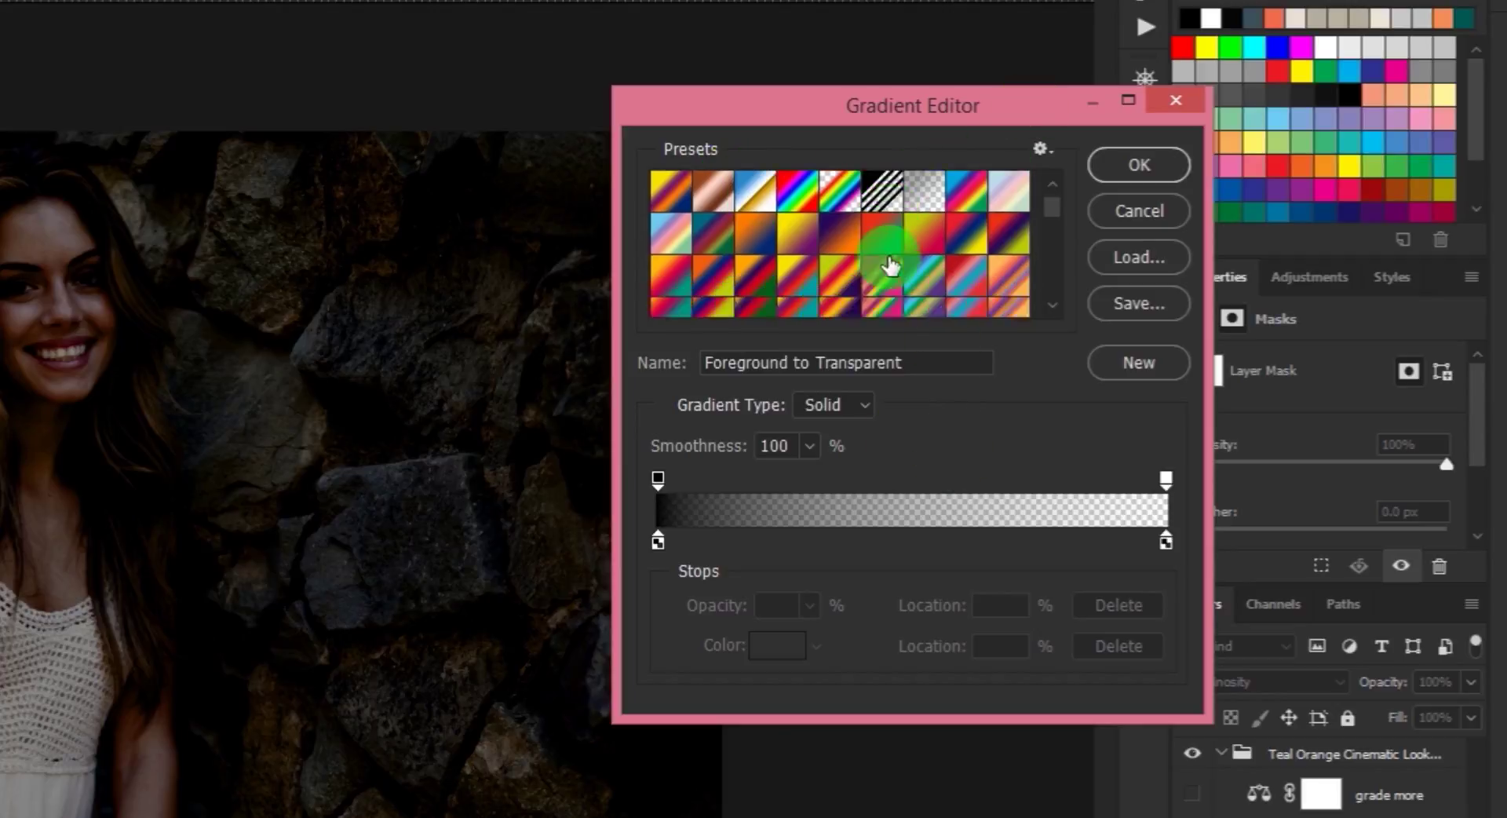
scroll(956, 261, down, 2)
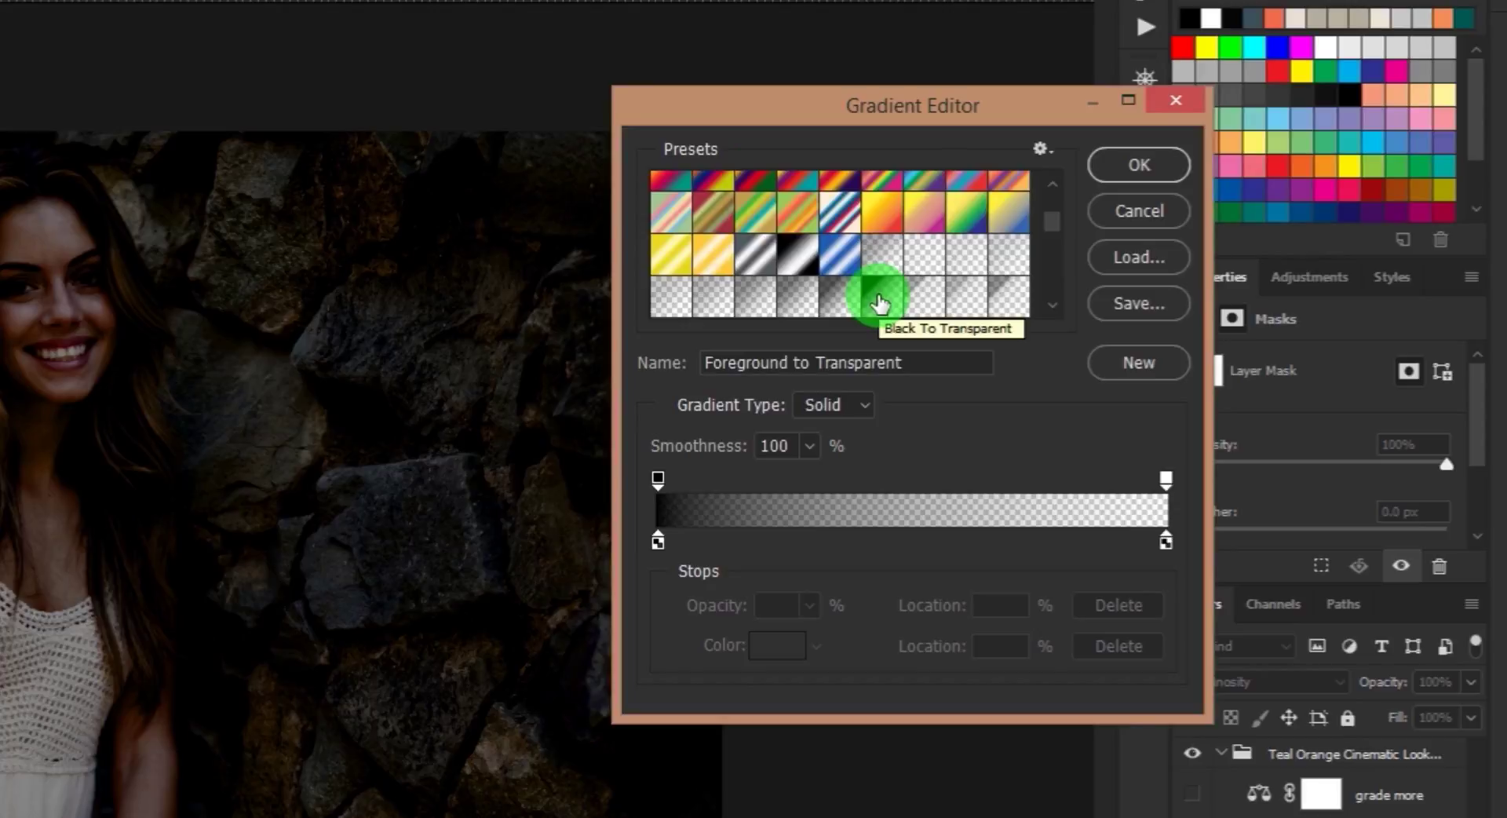
scroll(879, 302, up, 4)
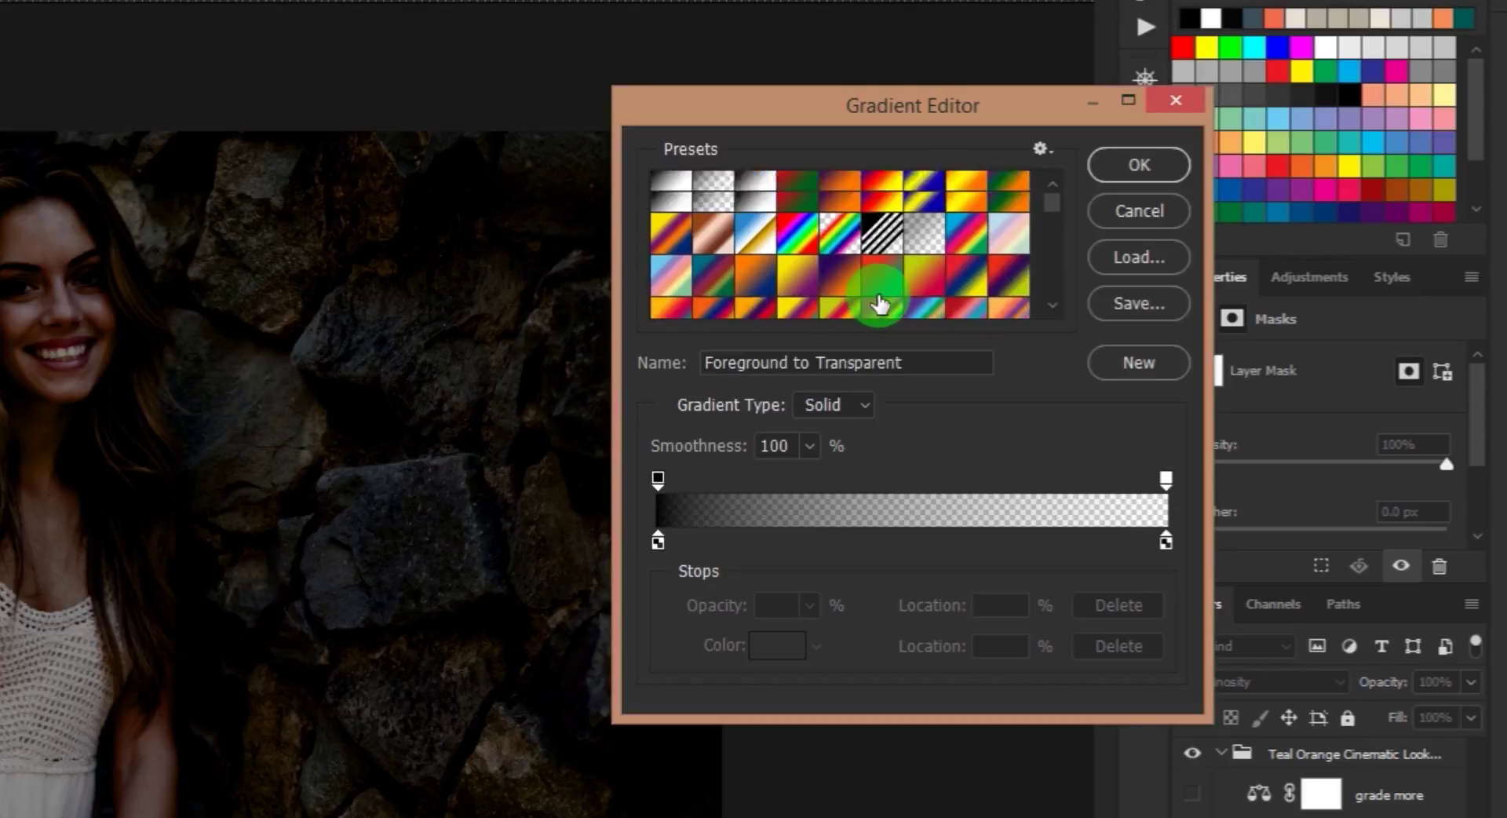
click(1139, 164)
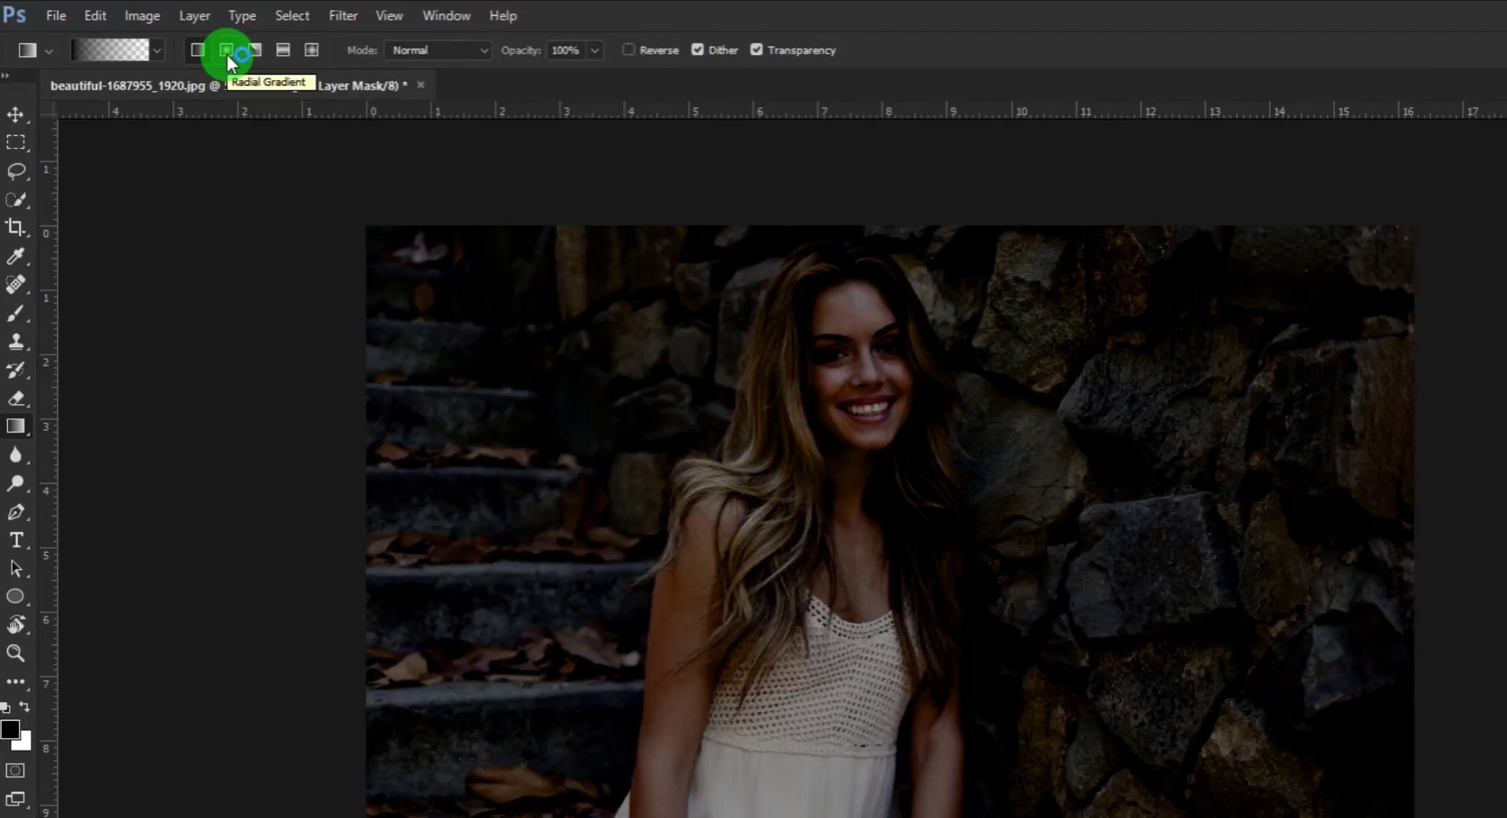
click(227, 54)
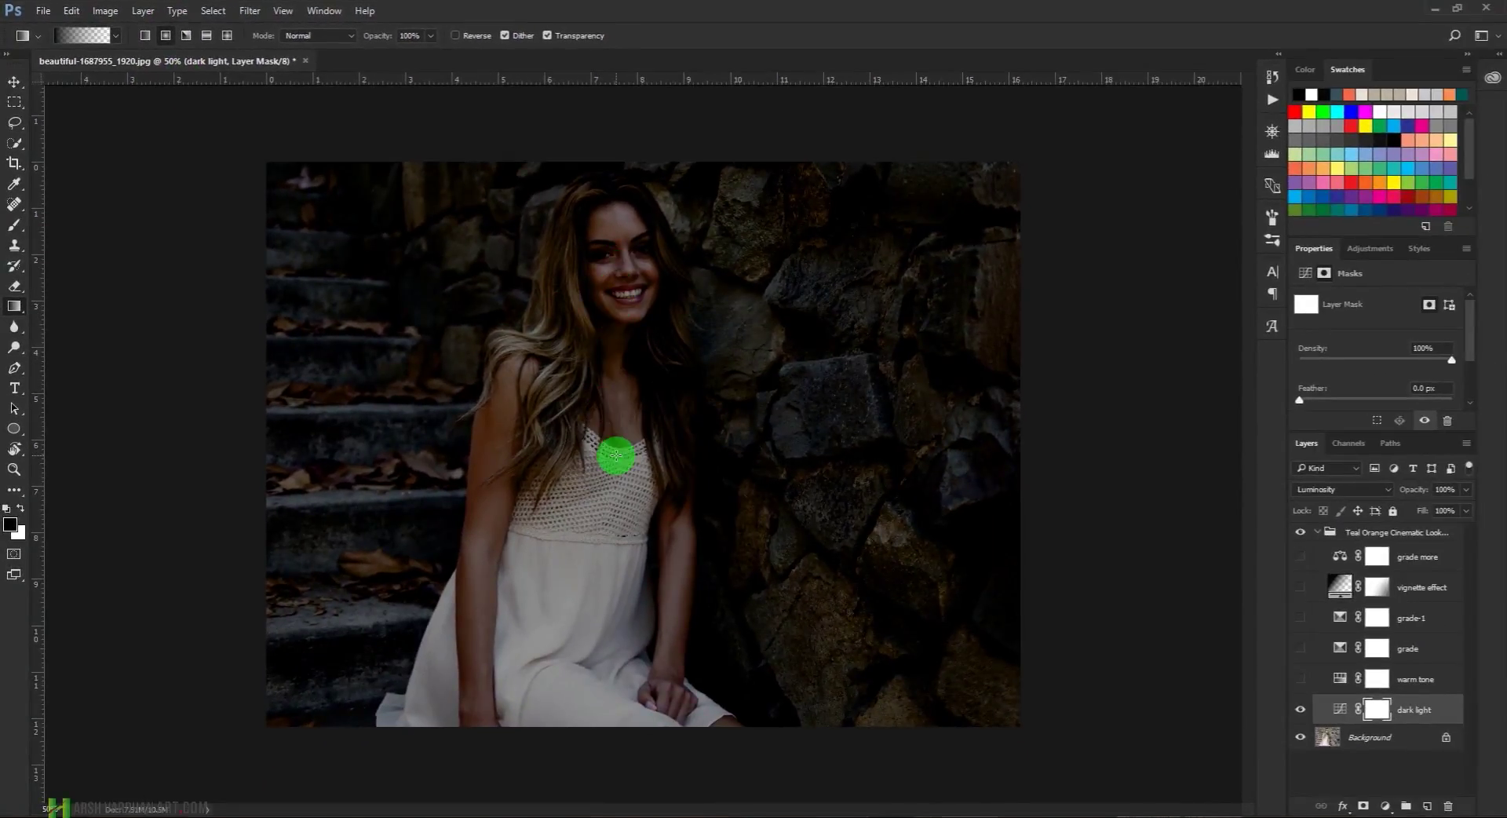
drag(617, 456, 728, 118)
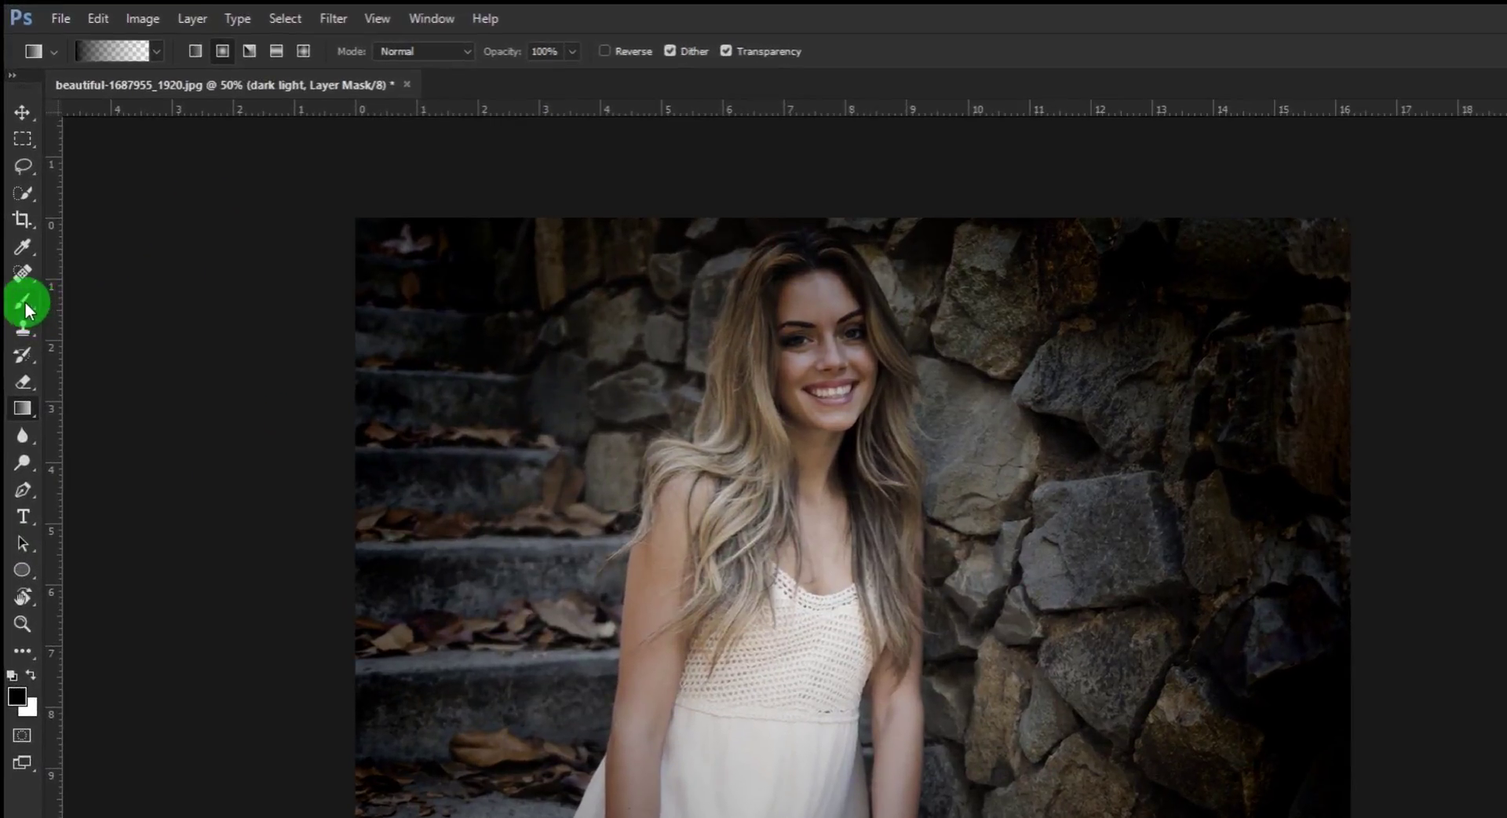
Paint the dark light mask over the woman's face, dress and hands with a 250 px black brush at 20% opacity
click(15, 225)
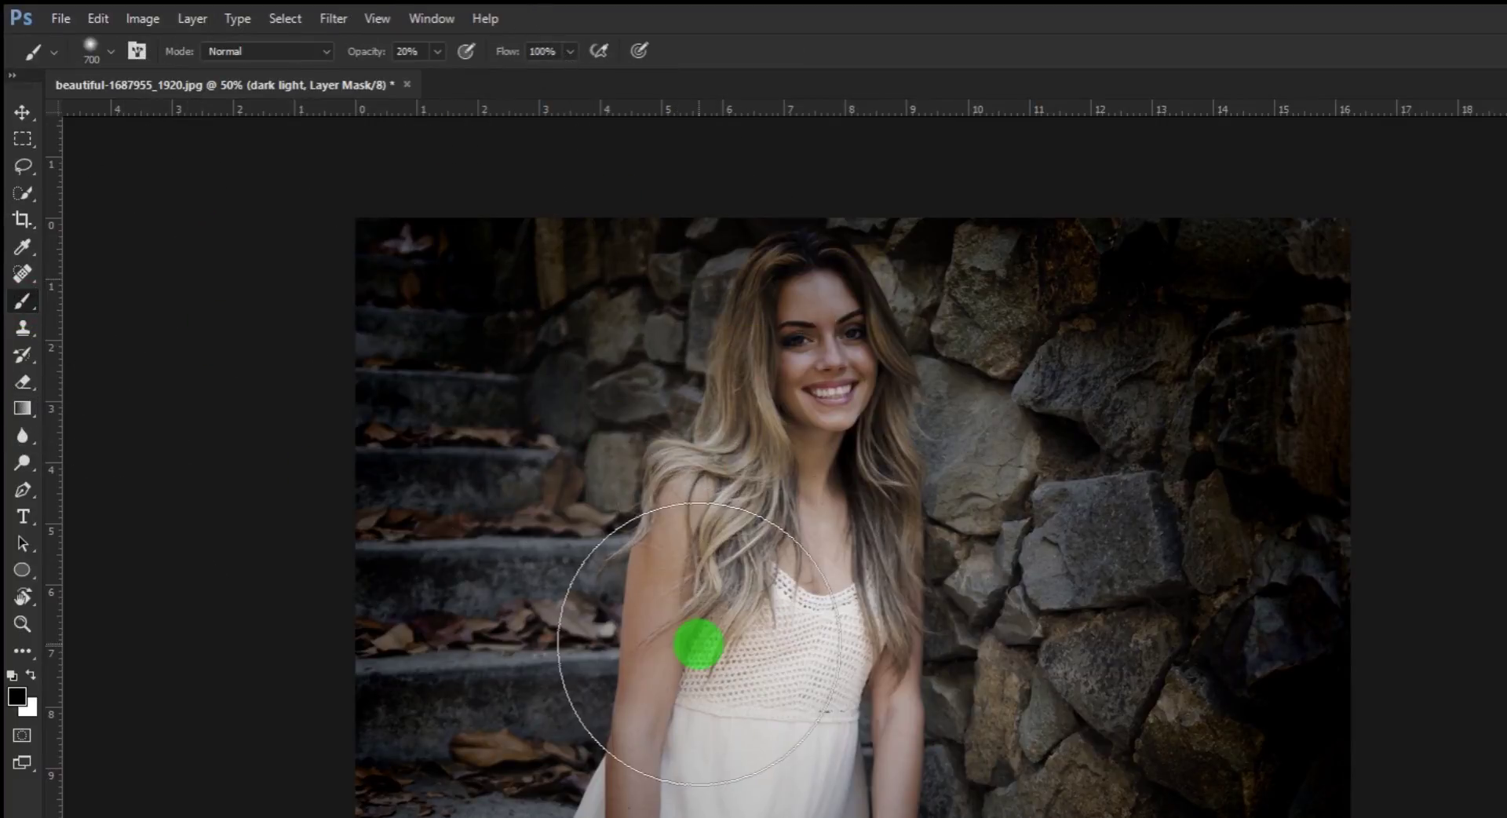
key(bracketleft)
key(bracketleft)
key(bracketleft)
key(bracketleft)
key(bracketleft)
click(811, 373)
click(821, 417)
click(737, 707)
click(641, 811)
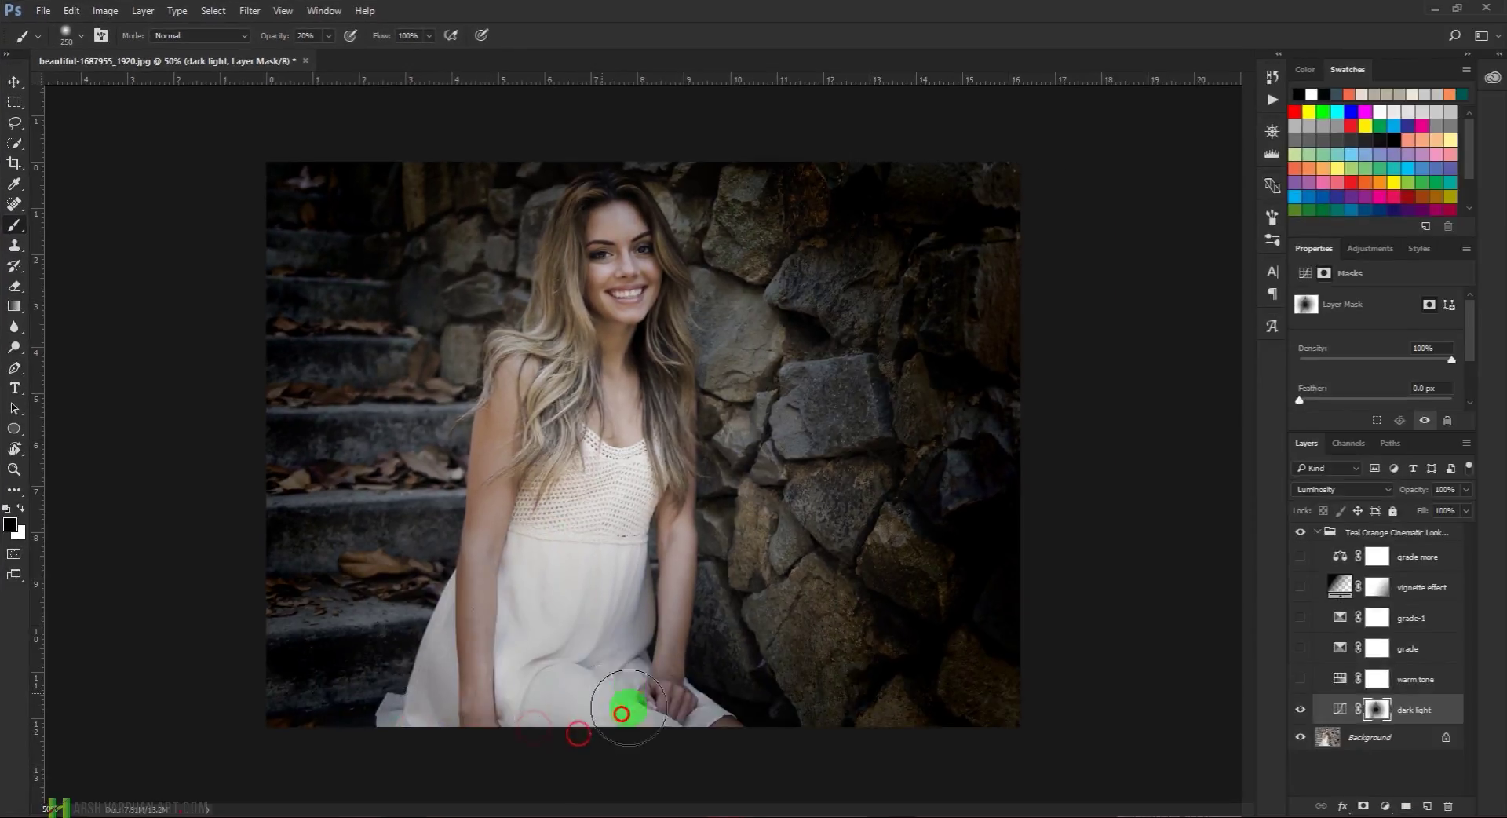
click(641, 716)
click(672, 734)
Enlarge the brush to 400 px and lighten the rocks beside and above the woman, plus her face, on the mask
key(bracketright)
key(bracketright)
key(bracketright)
key(bracketright)
click(768, 429)
click(804, 550)
click(824, 646)
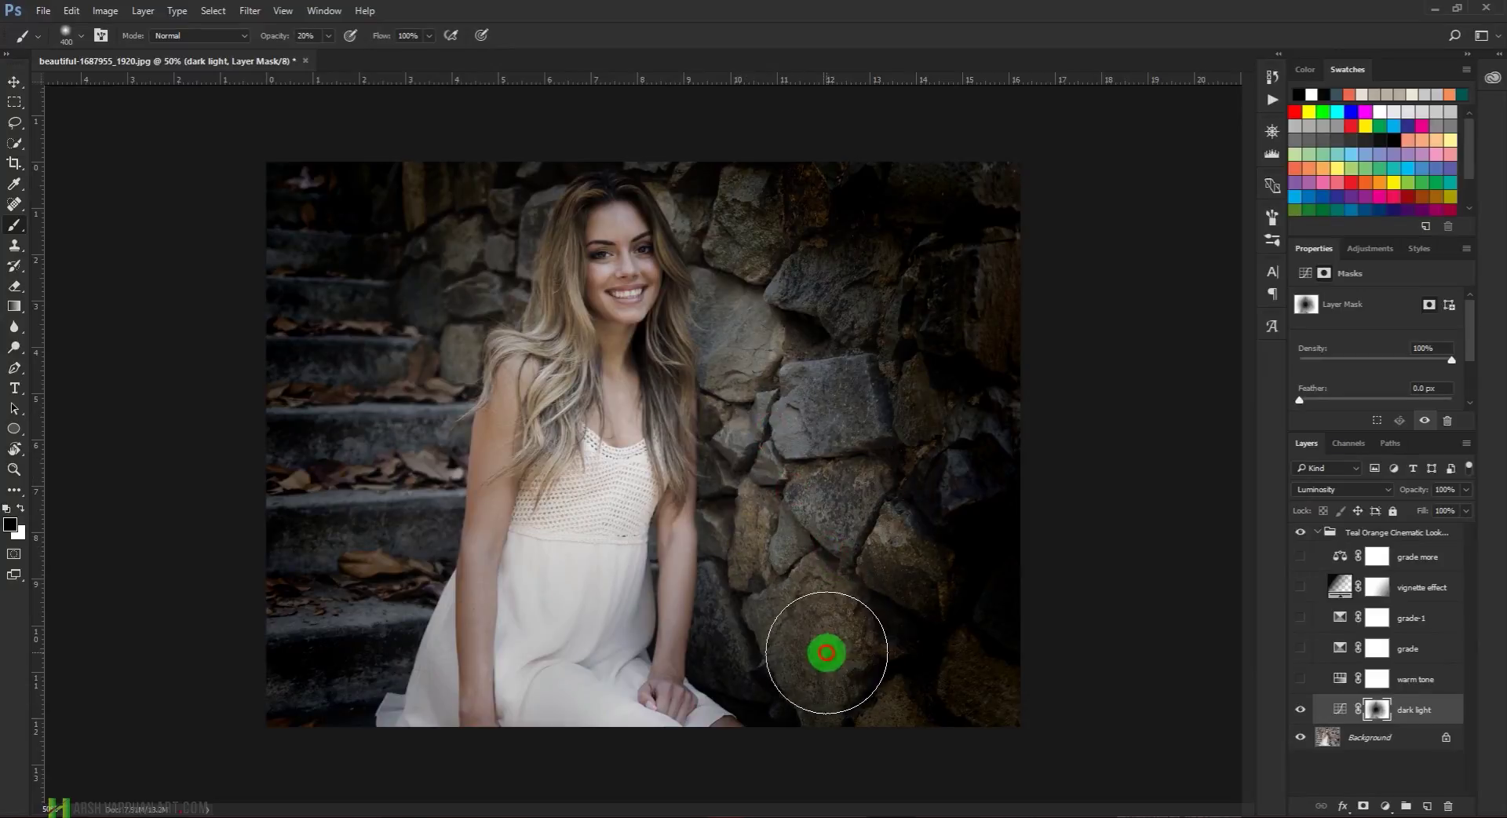
click(867, 698)
click(612, 255)
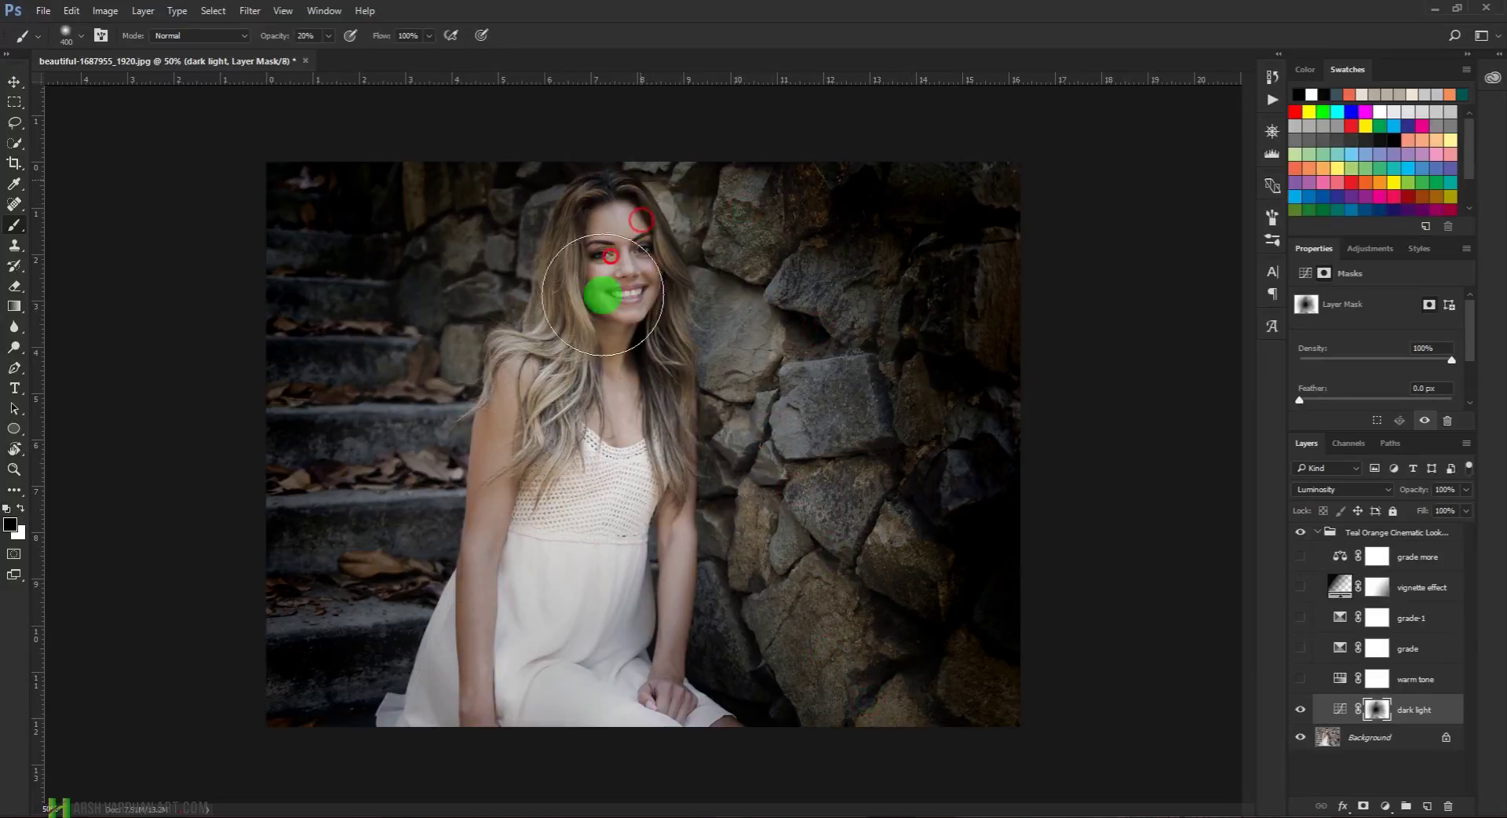
drag(780, 163, 615, 353)
mouse_move(803, 181)
mouse_down()
mouse_move(708, 237)
mouse_move(762, 185)
mouse_up()
drag(839, 159, 786, 170)
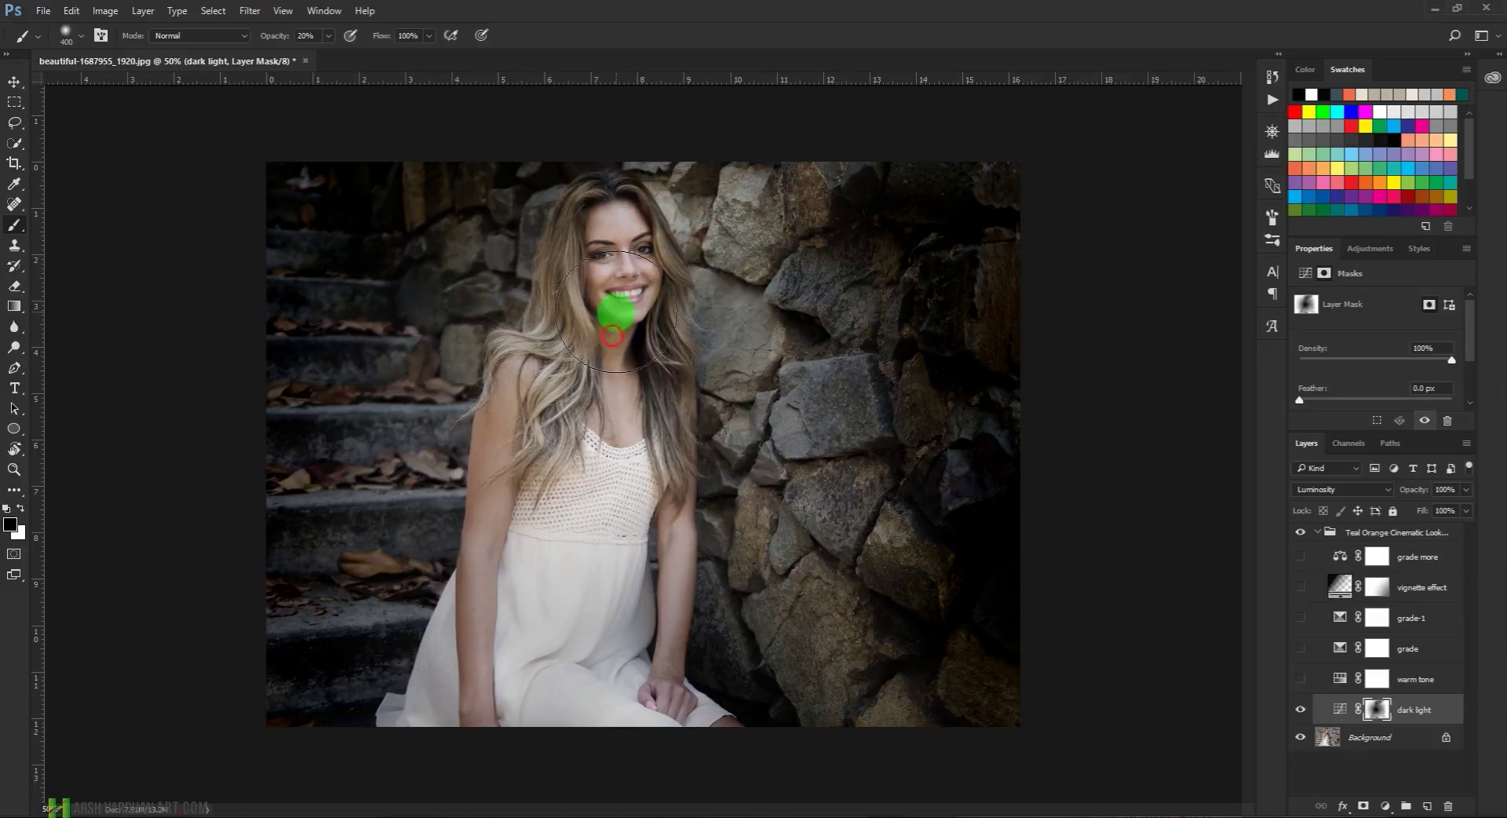
Reduce the brush to 250 px and brush the mask along the woman's arms, dress, hair and hands to brighten them
key(bracketleft)
key(bracketleft)
drag(401, 485, 421, 461)
mouse_move(429, 409)
mouse_down()
mouse_move(457, 404)
mouse_move(522, 293)
mouse_move(562, 421)
mouse_move(471, 597)
mouse_up()
drag(471, 598, 452, 673)
drag(451, 672, 426, 719)
click(411, 727)
click(407, 737)
click(463, 740)
click(587, 757)
click(649, 710)
click(644, 695)
click(644, 660)
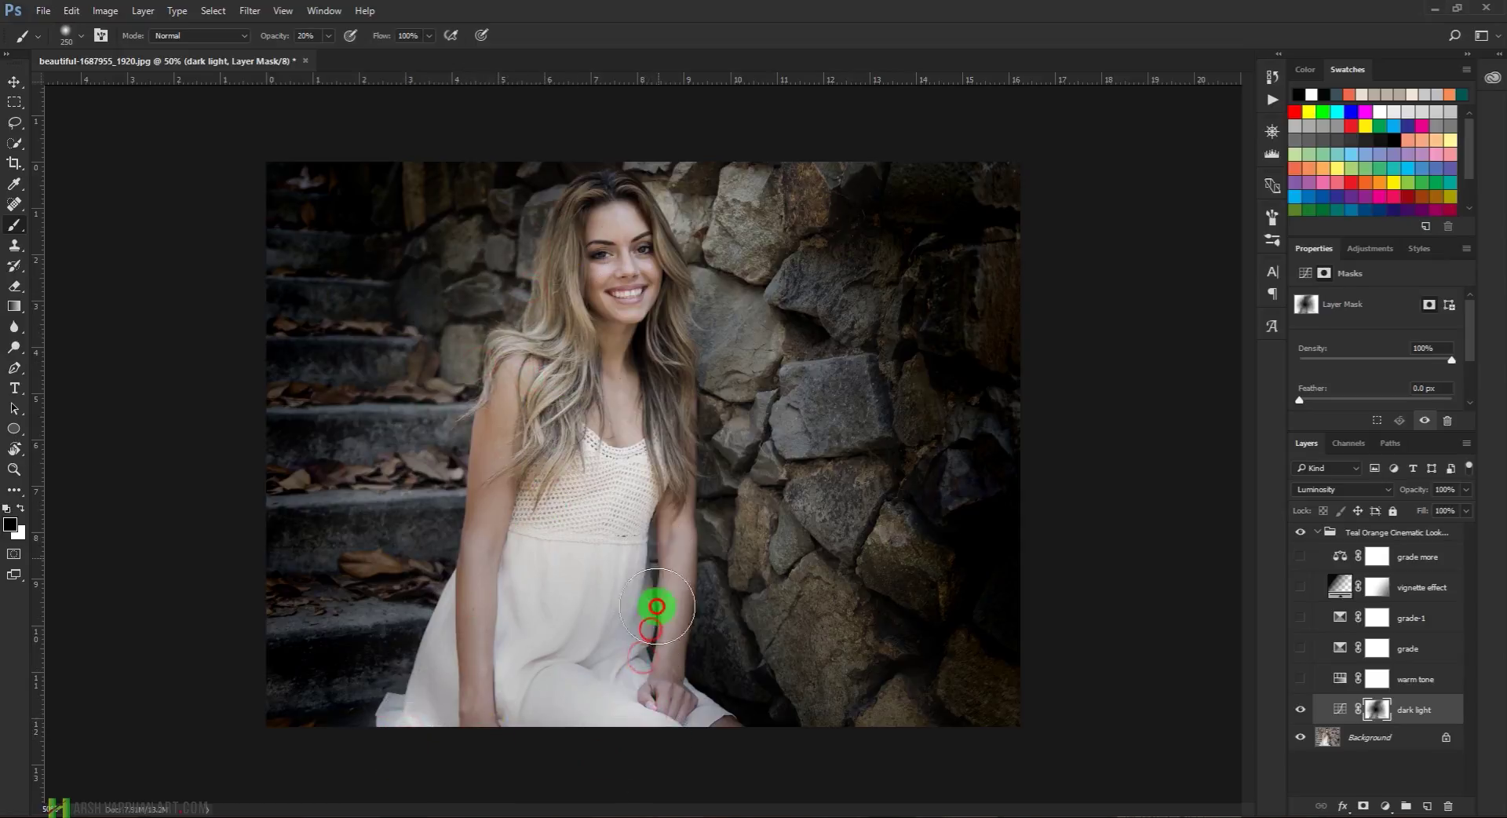
click(591, 463)
click(564, 477)
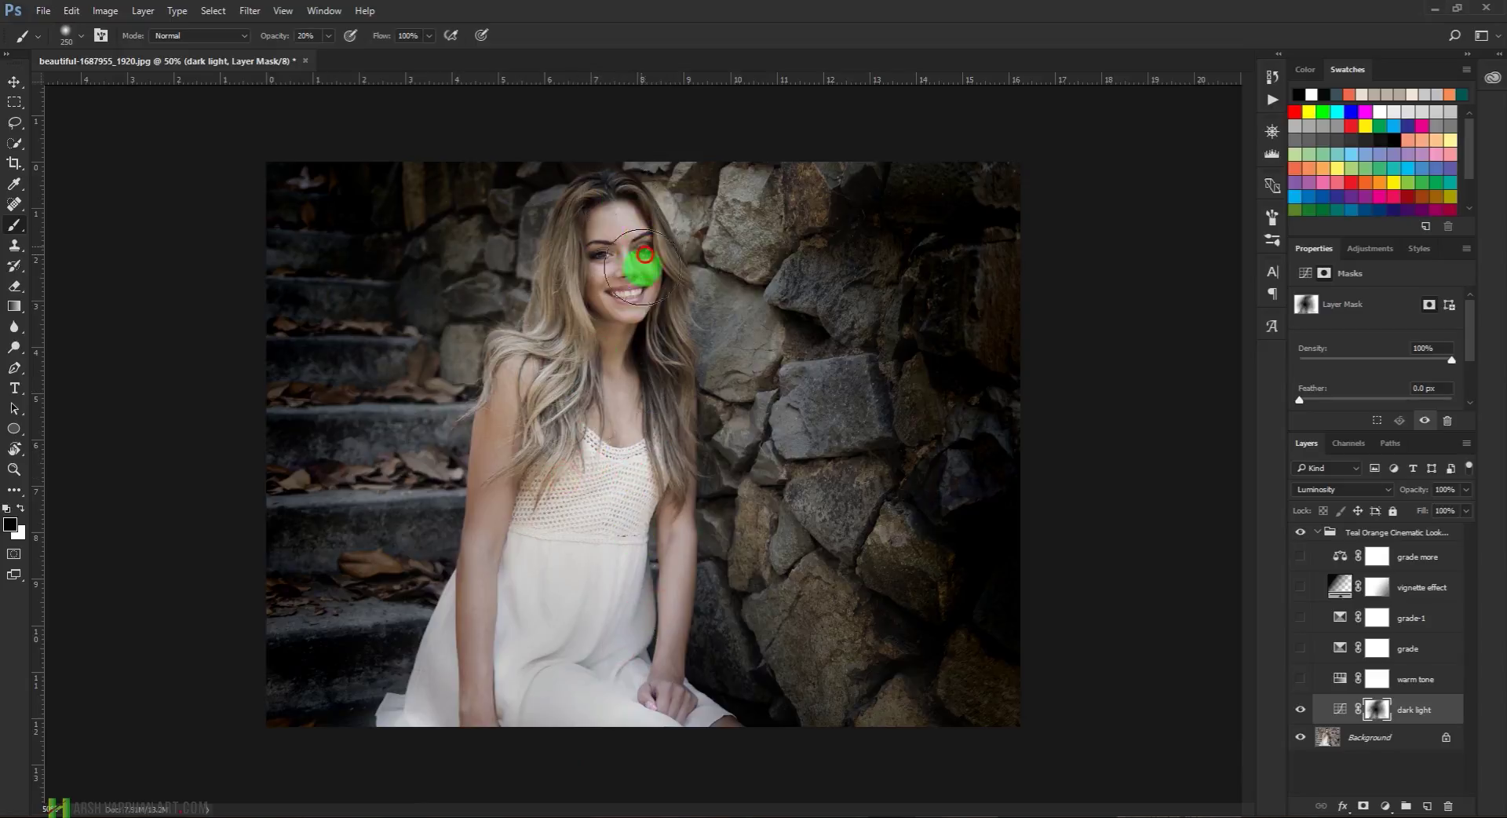
click(672, 493)
click(671, 545)
click(657, 602)
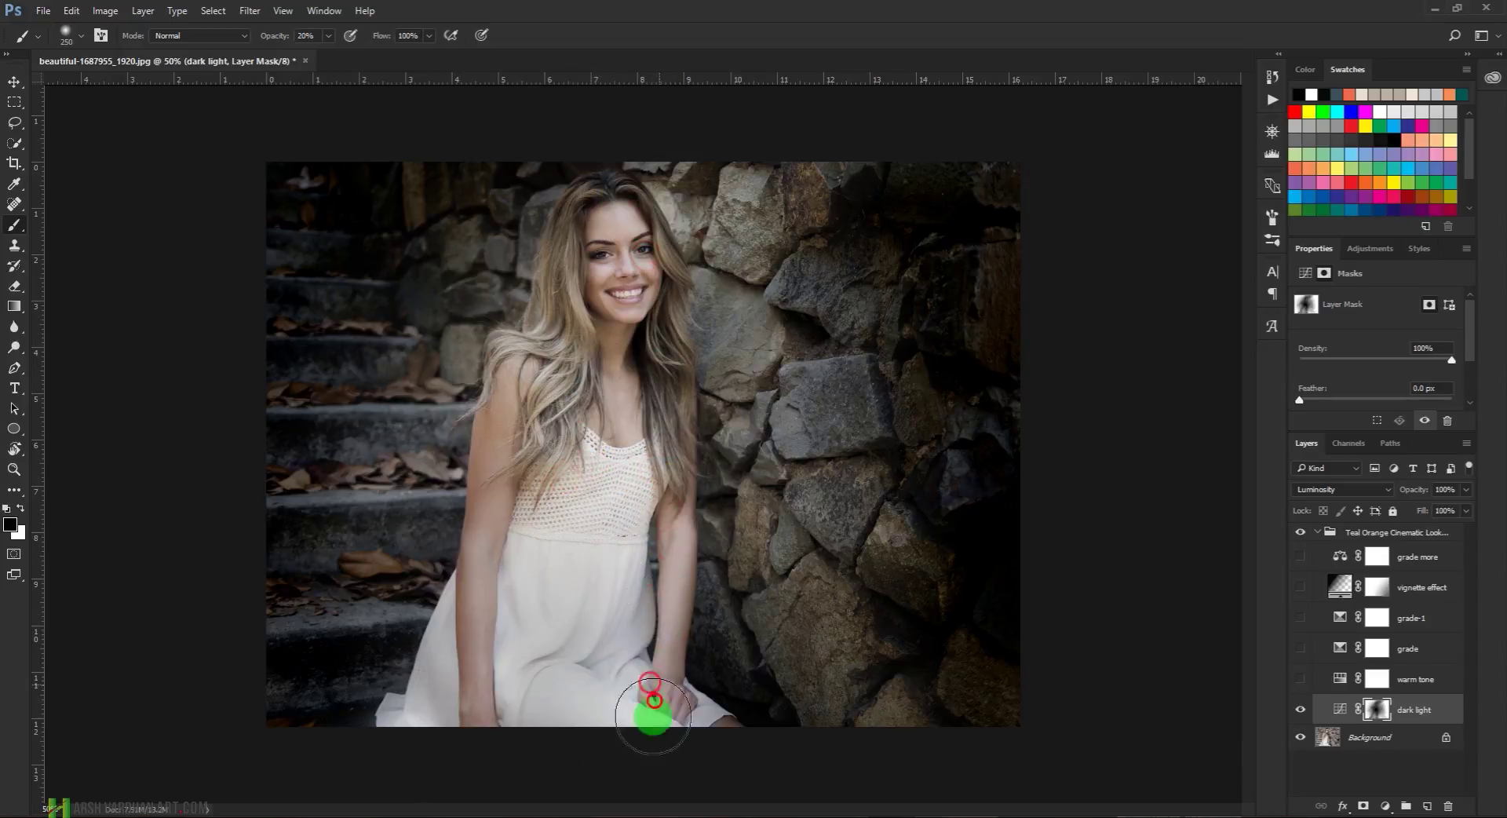
Show the warm tone layer and set the Reds saturation of its Hue/Saturation adjustment to +45
click(683, 714)
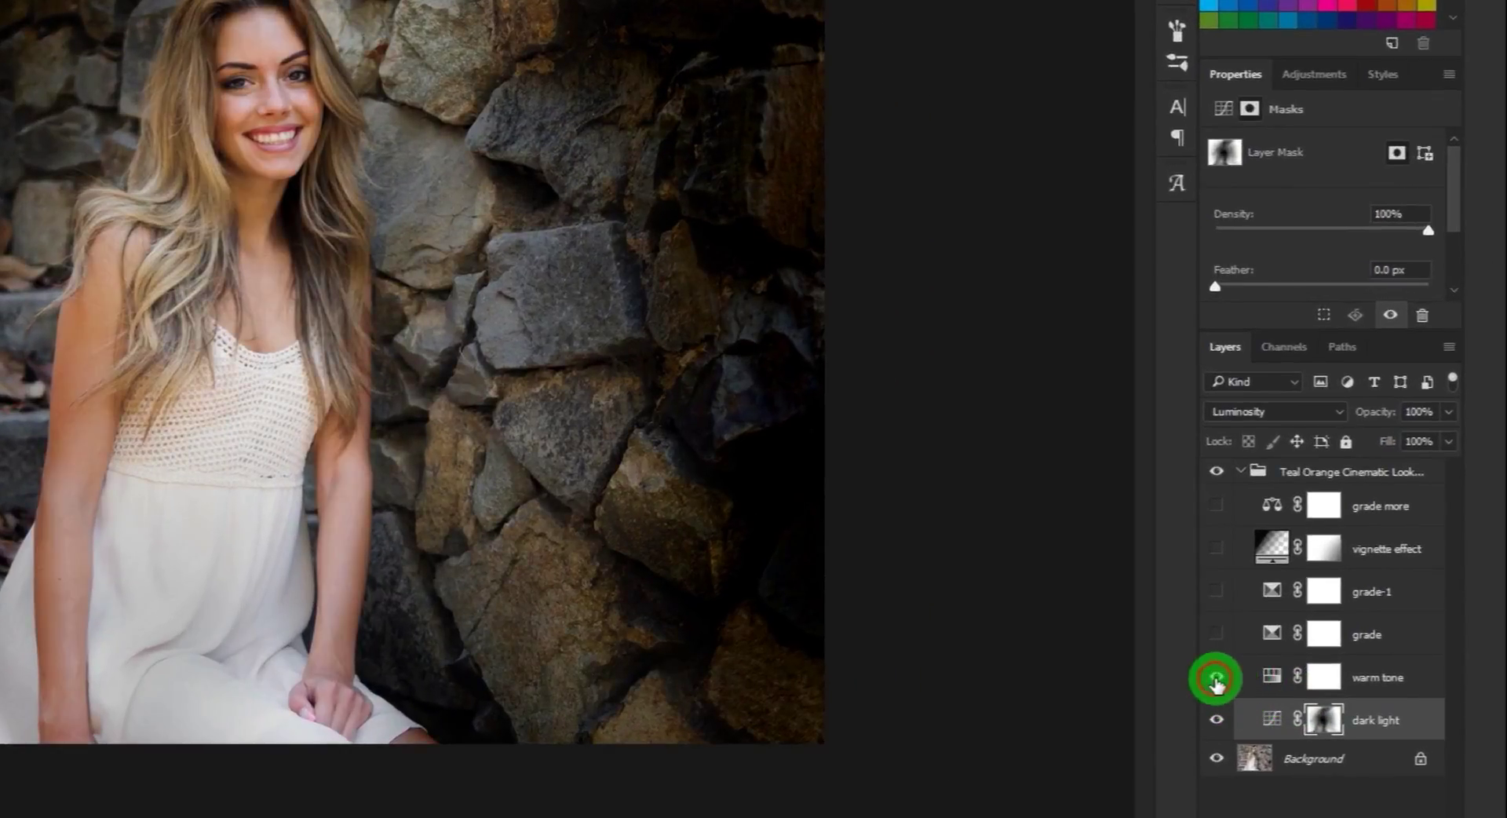
click(1271, 677)
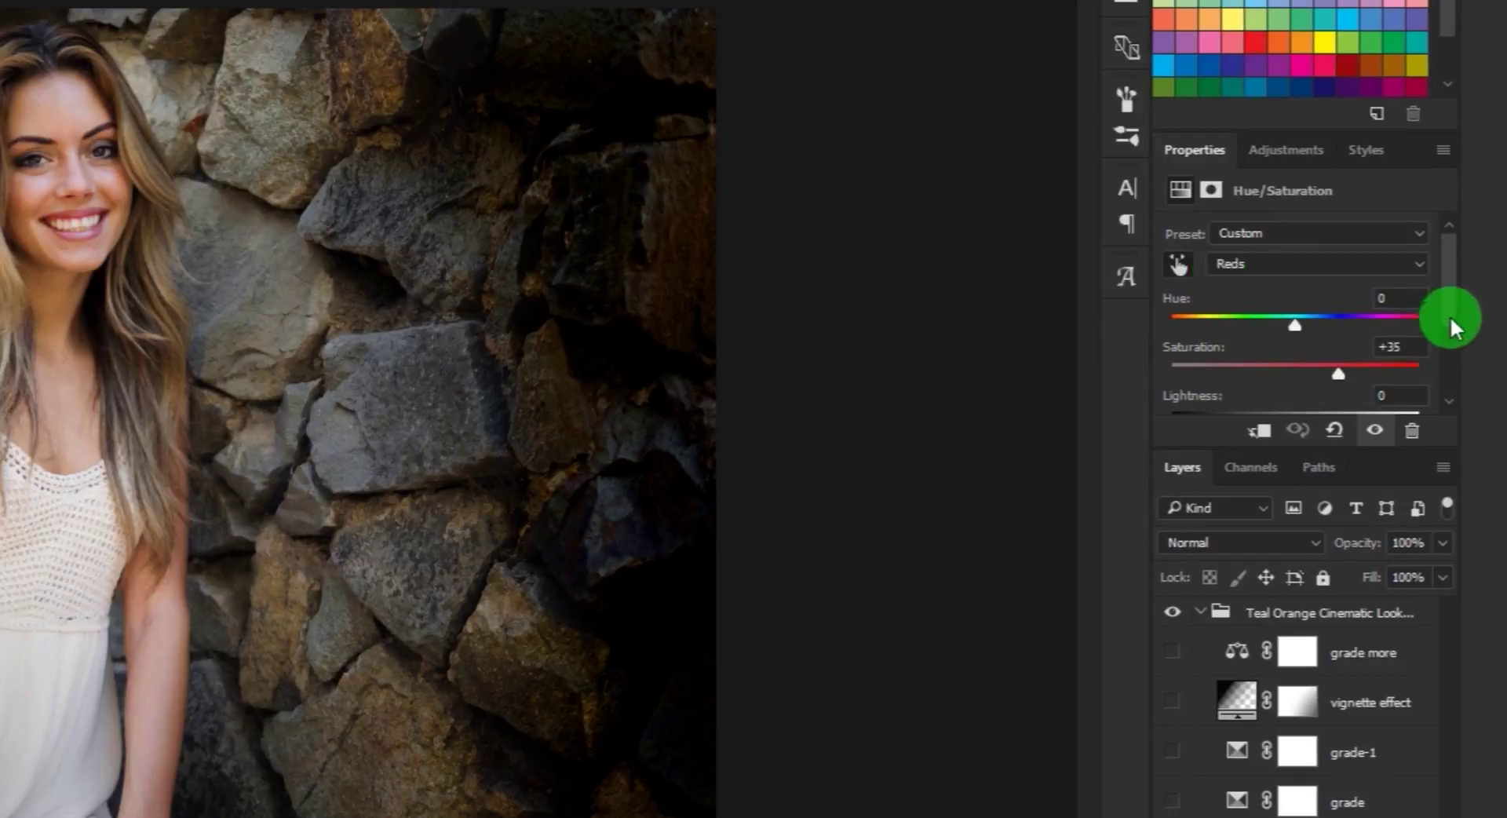
drag(1452, 295, 1457, 371)
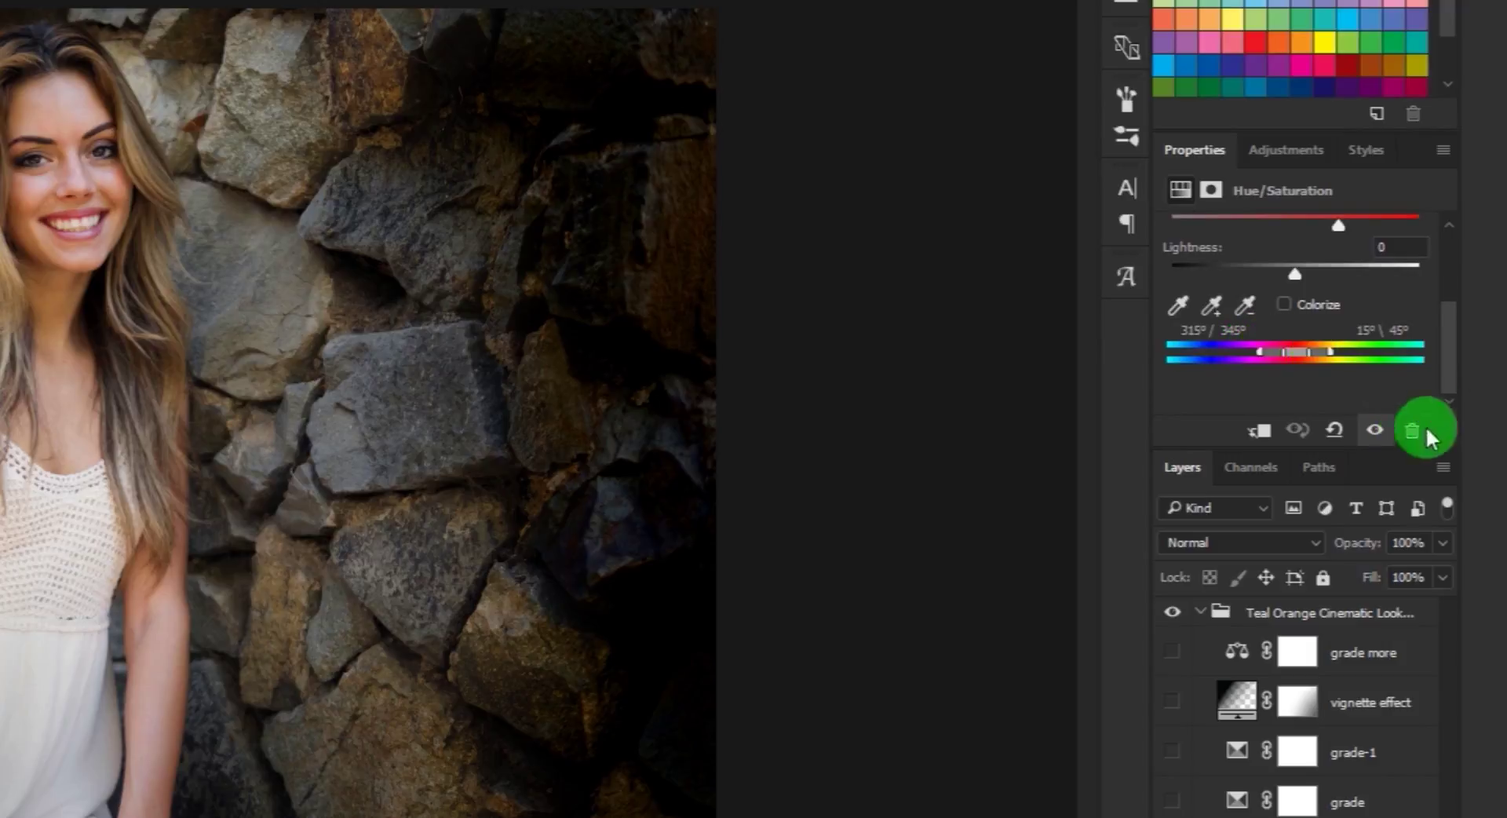
drag(1449, 380, 1407, 364)
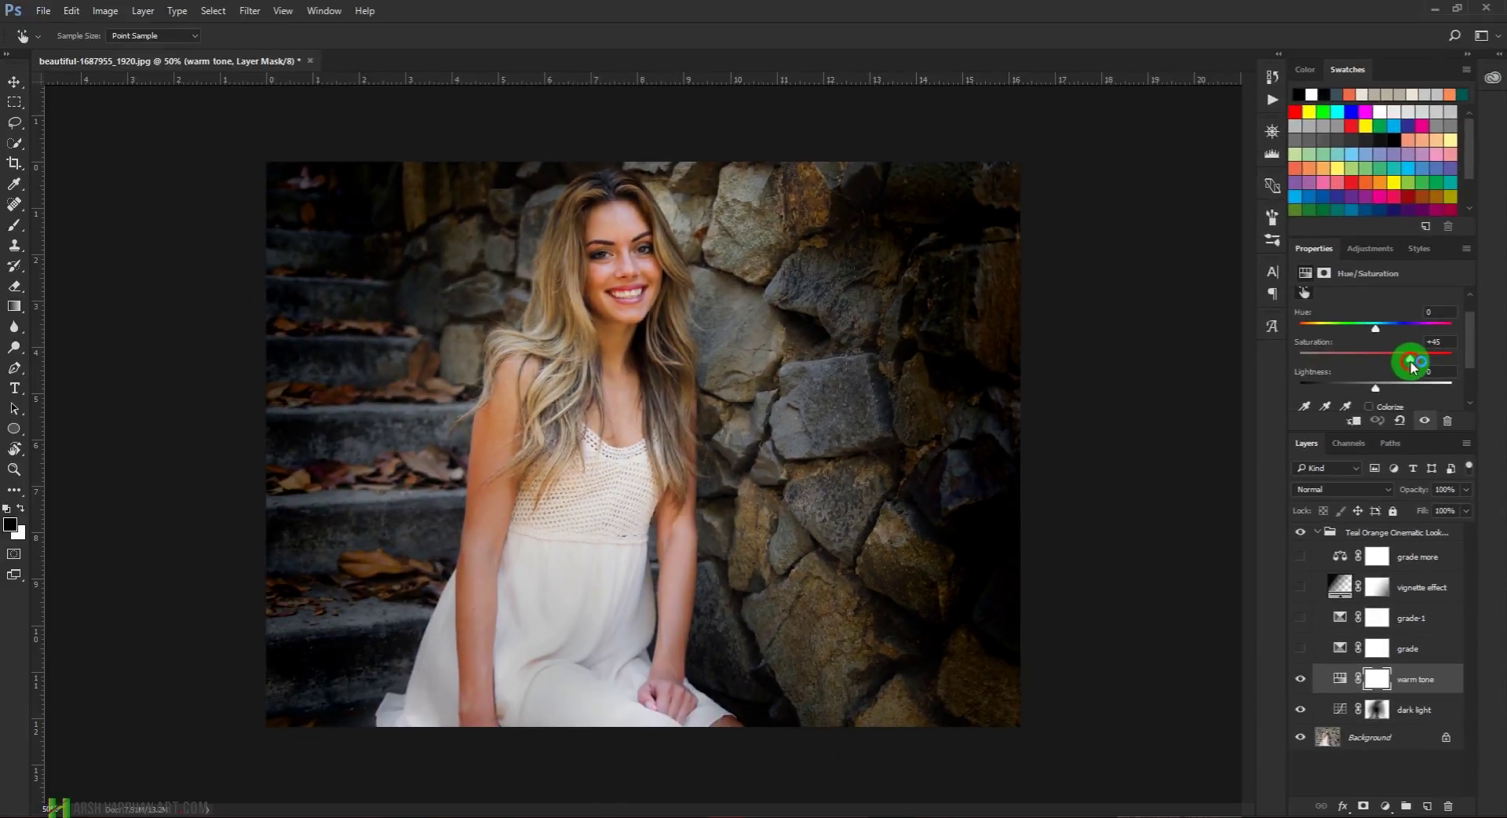
click(1439, 337)
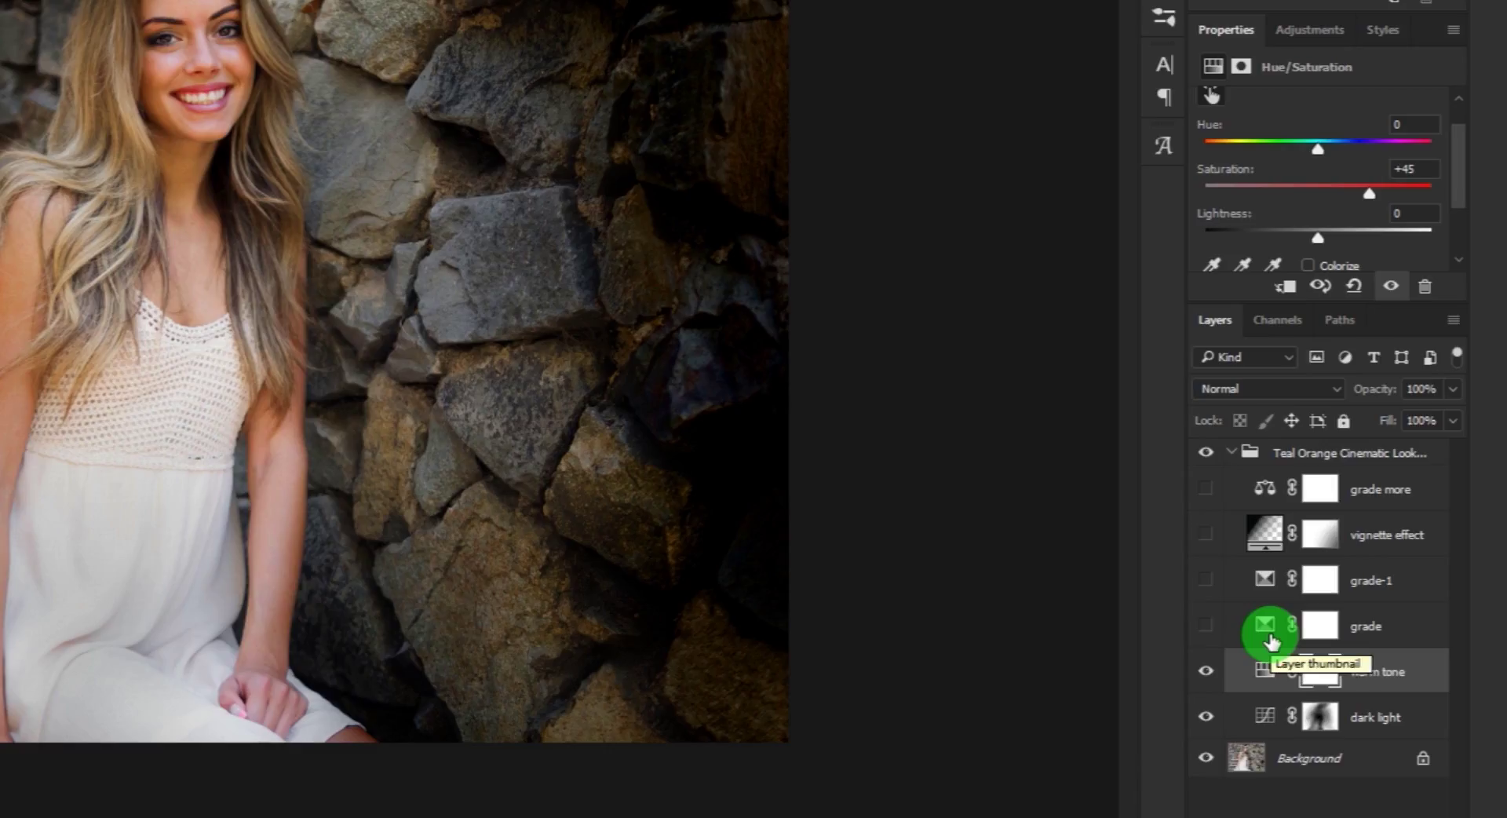
Show the grade layer and lower its opacity to 35%
click(1208, 631)
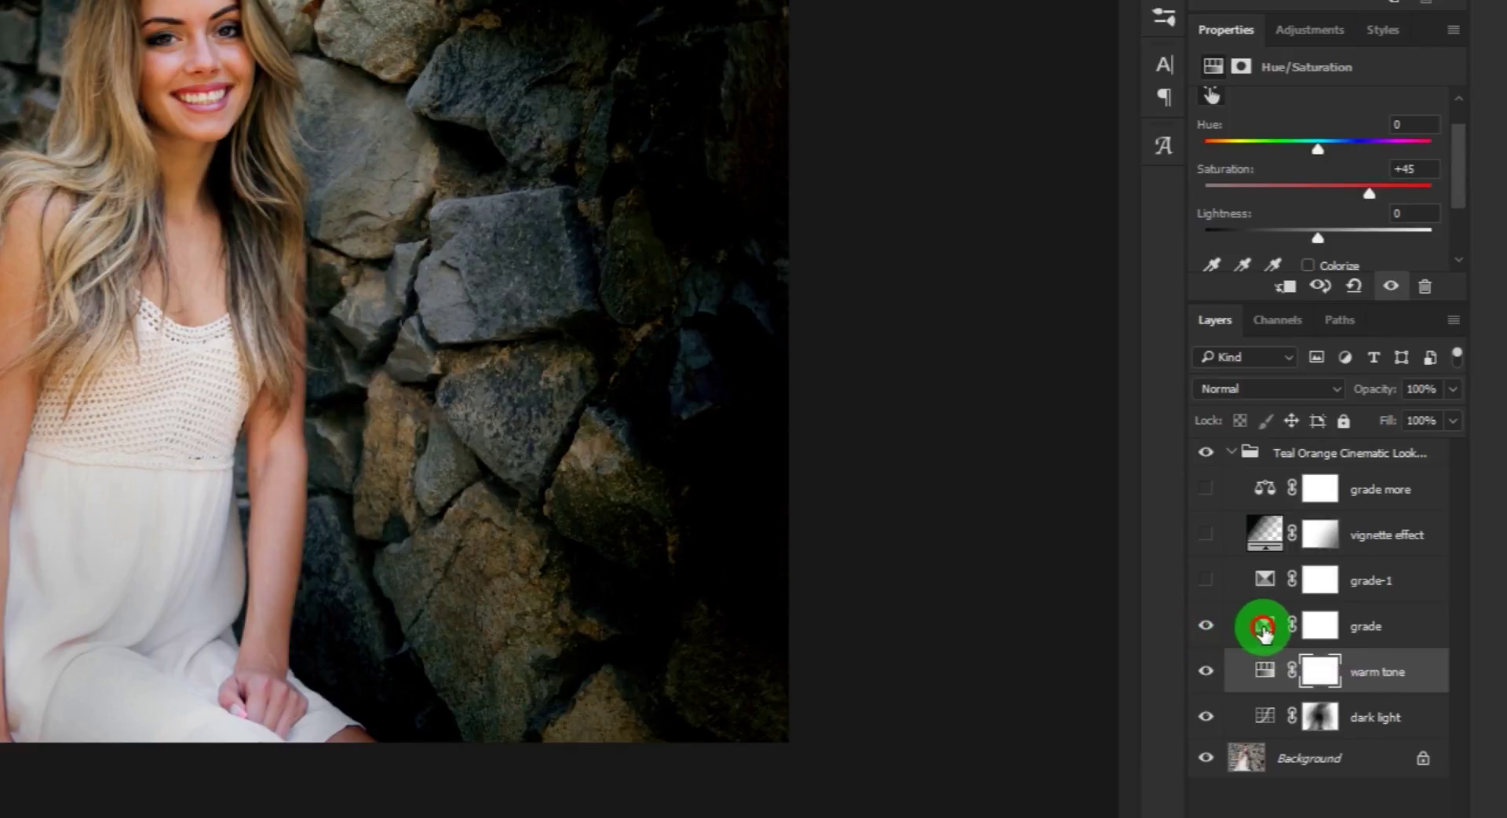
click(1250, 630)
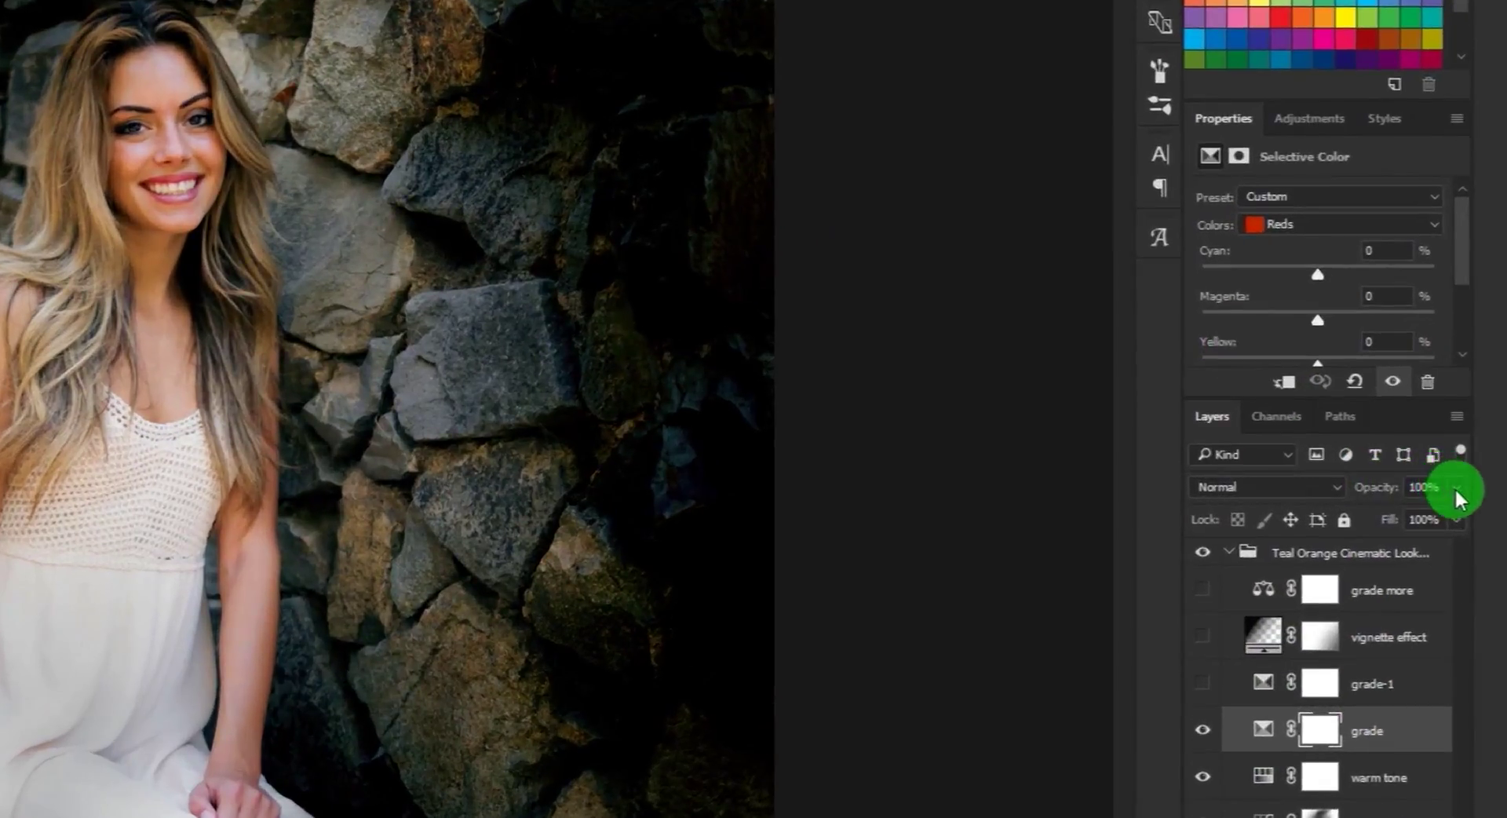
click(1464, 489)
drag(1455, 504, 1434, 512)
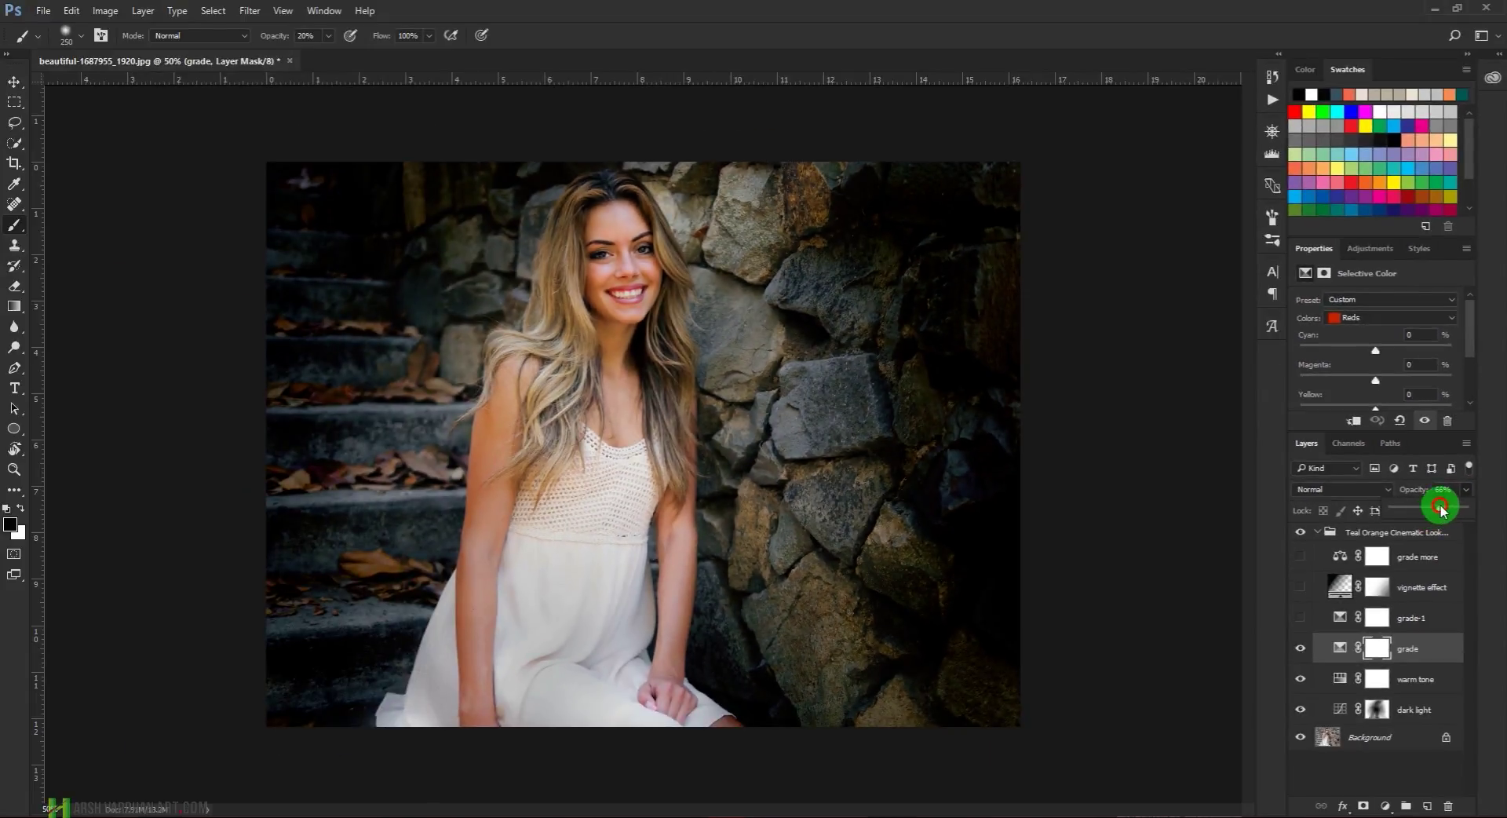
drag(1447, 510, 1416, 512)
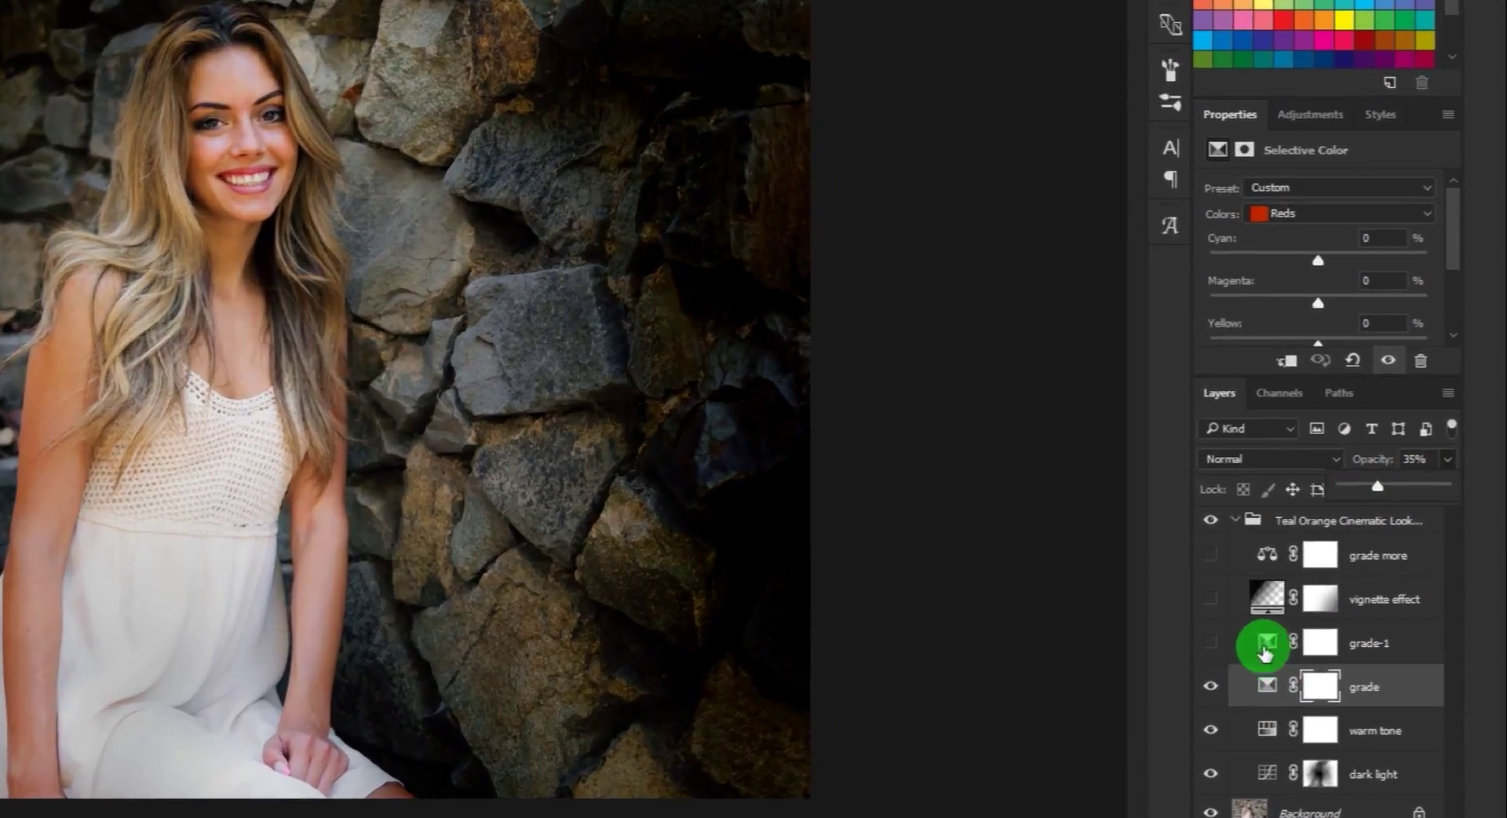
Show the grade-1 layer and reduce its opacity to 66%
click(1339, 618)
click(1208, 653)
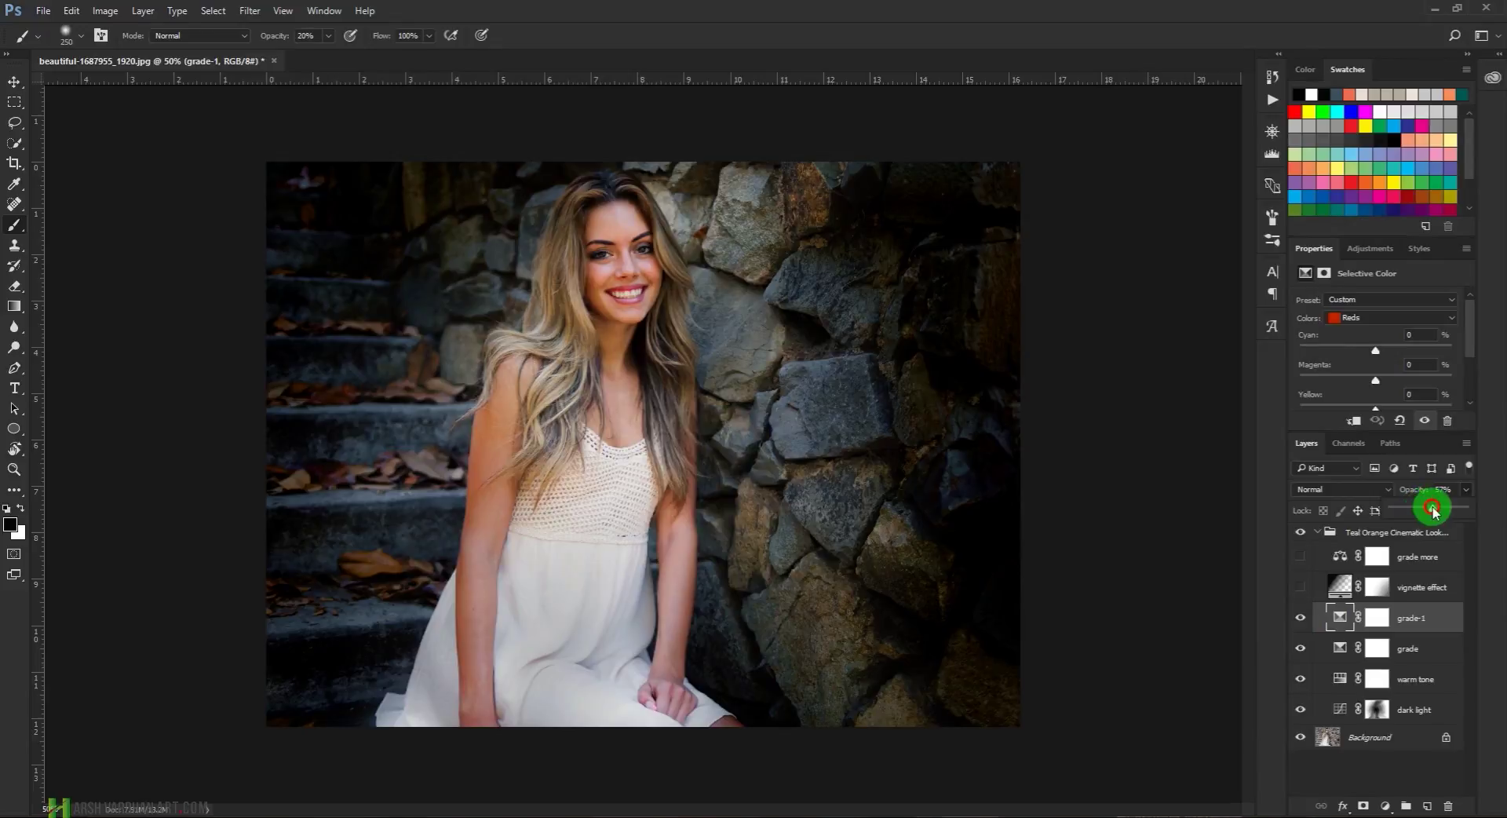
drag(1446, 511, 1436, 514)
drag(1436, 514, 1448, 514)
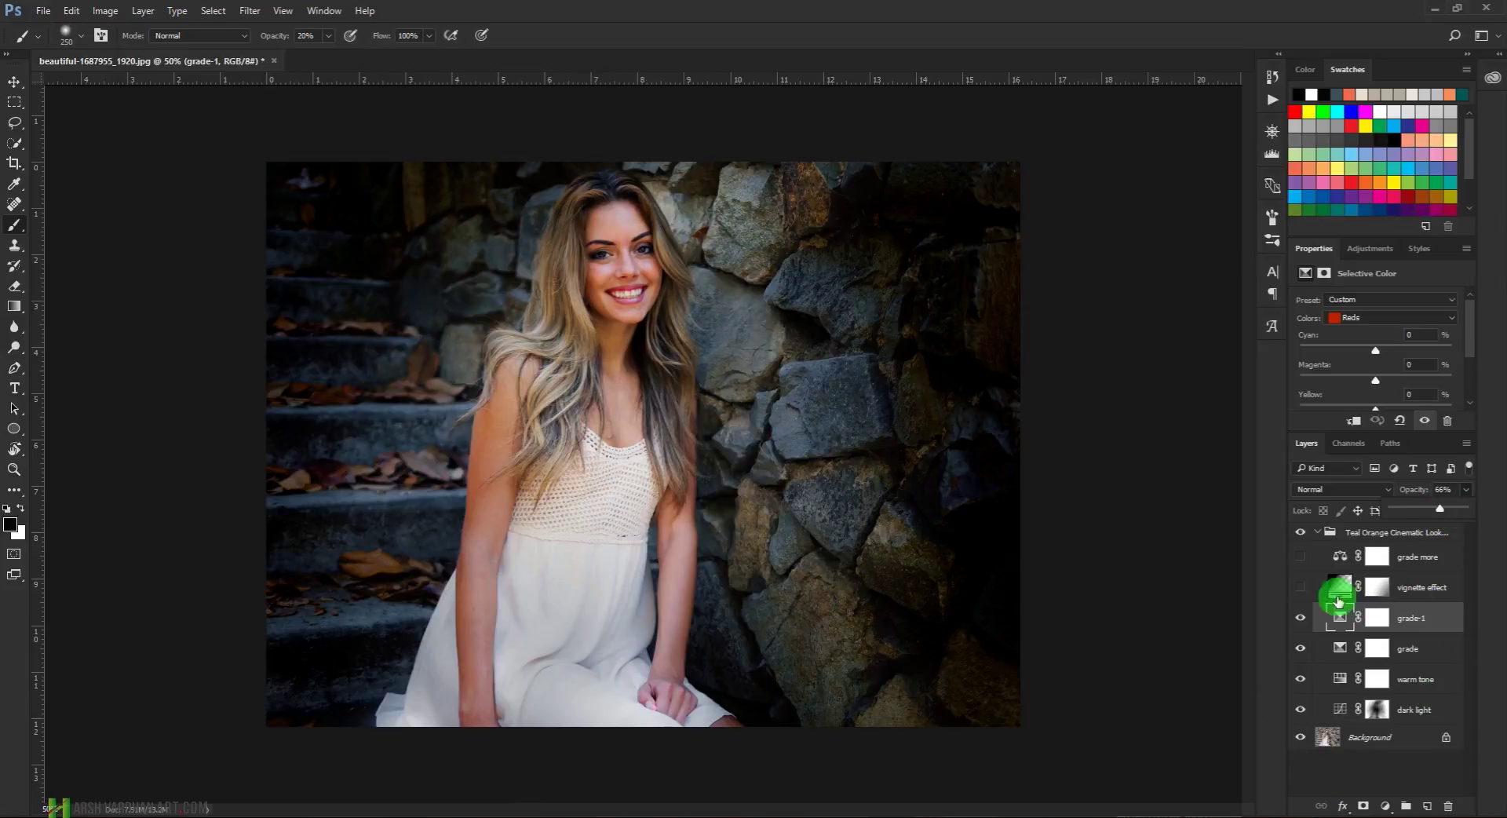
Show the vignette effect layer and select its layer mask for editing
click(1340, 587)
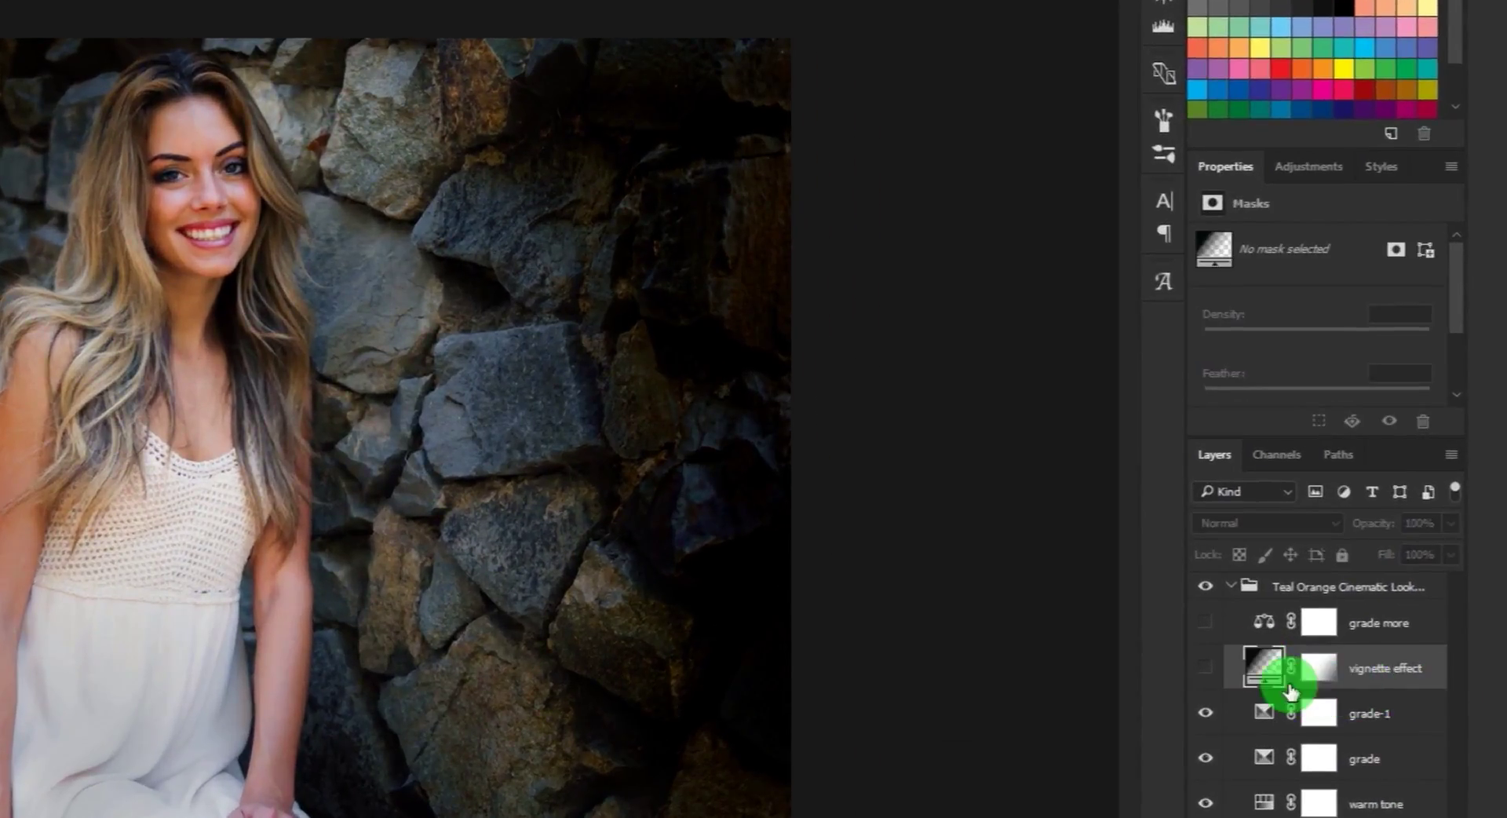
click(1216, 667)
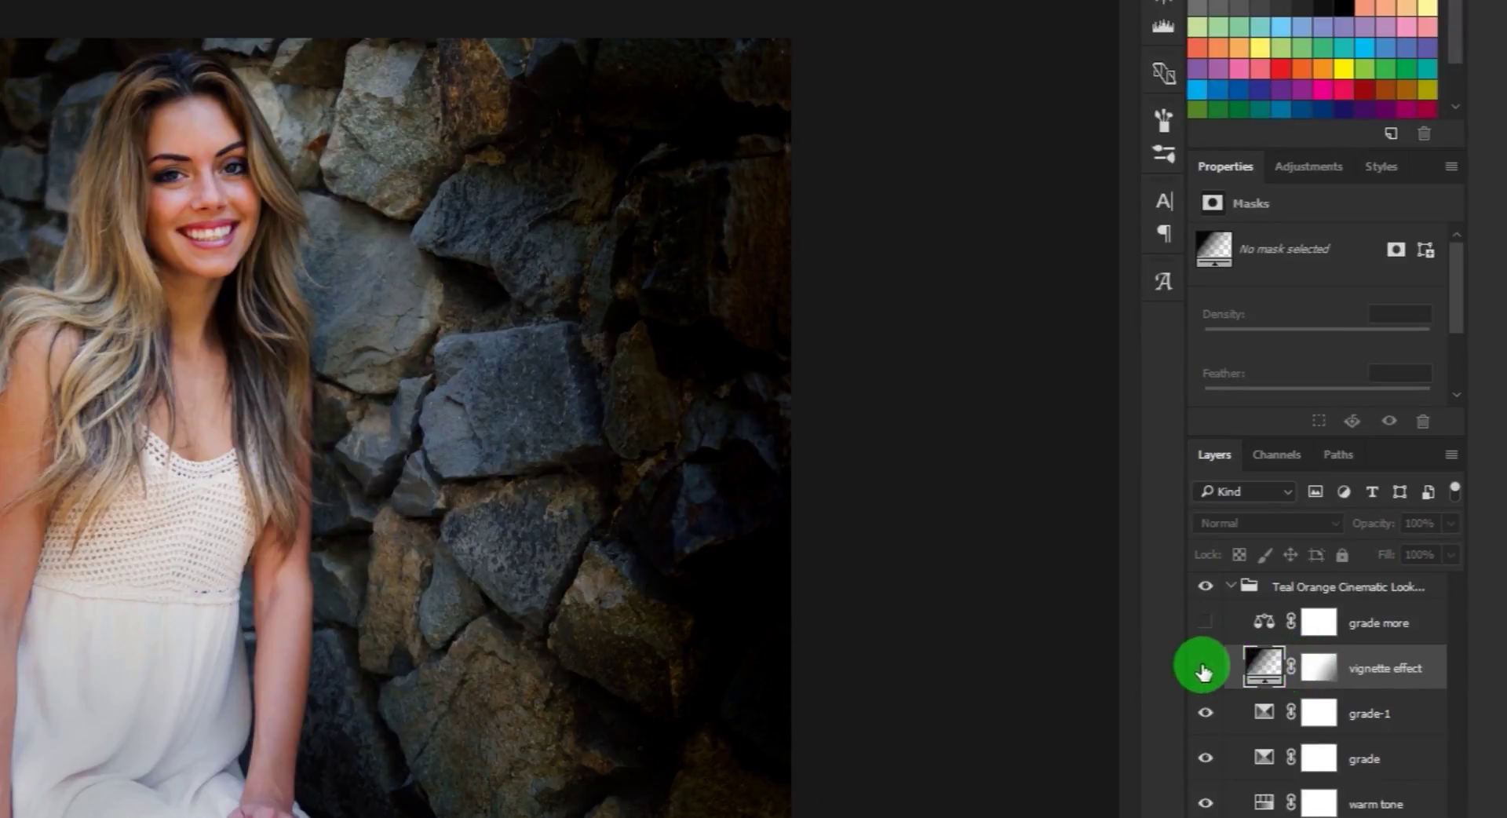
click(1203, 670)
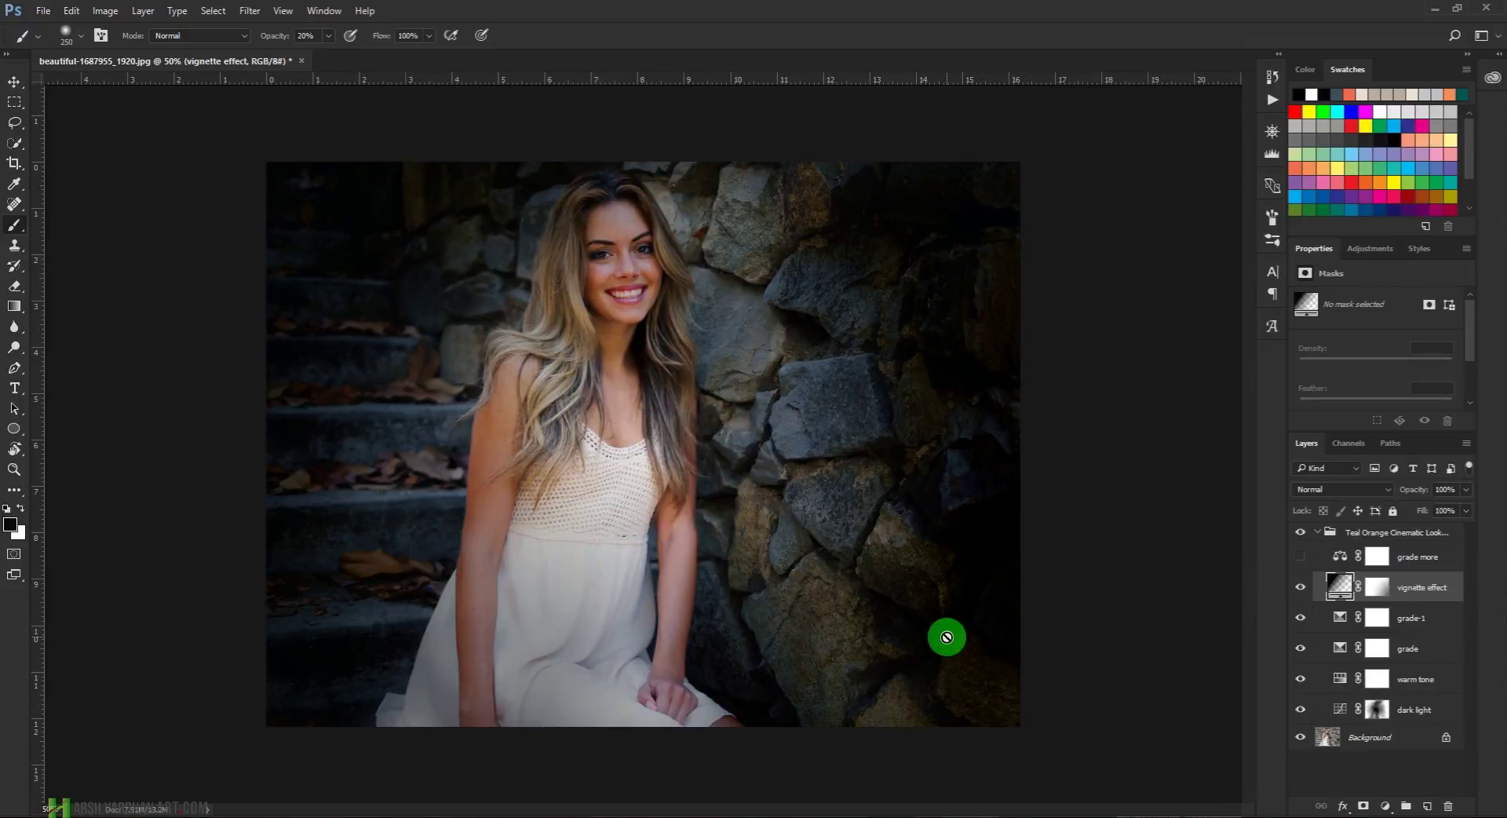
click(1375, 585)
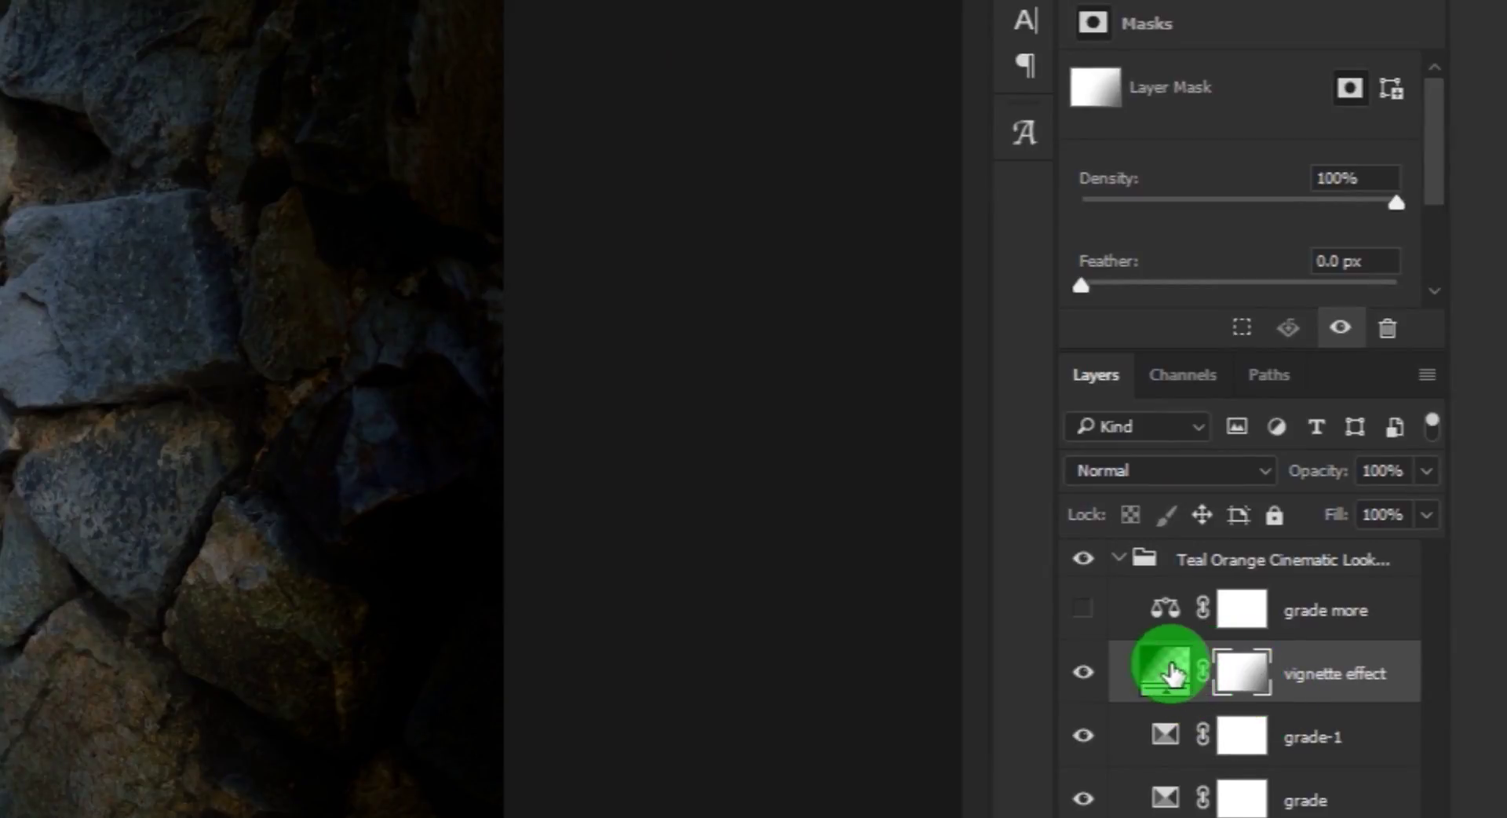
click(1169, 673)
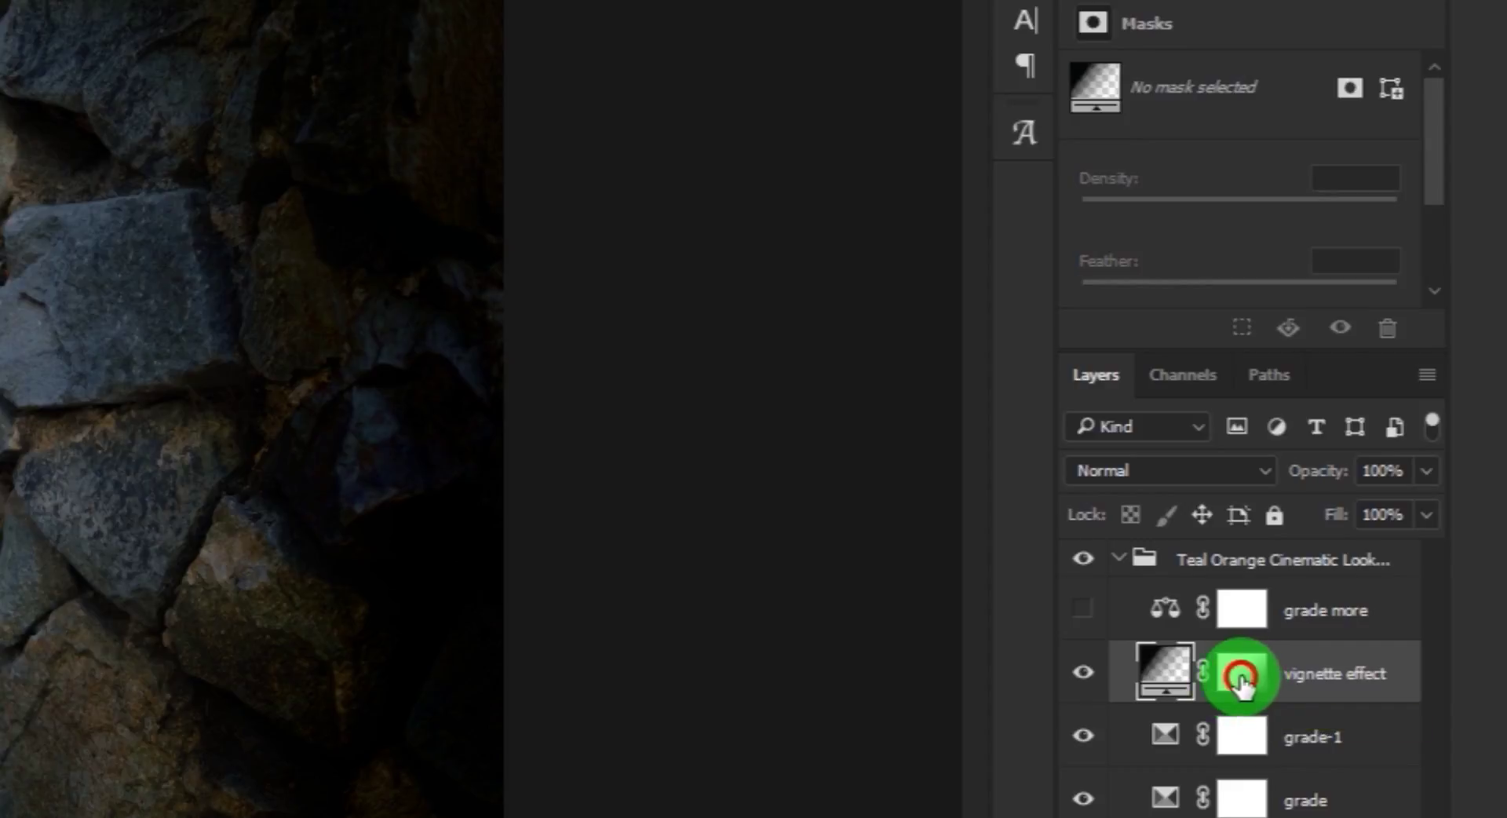
click(1243, 681)
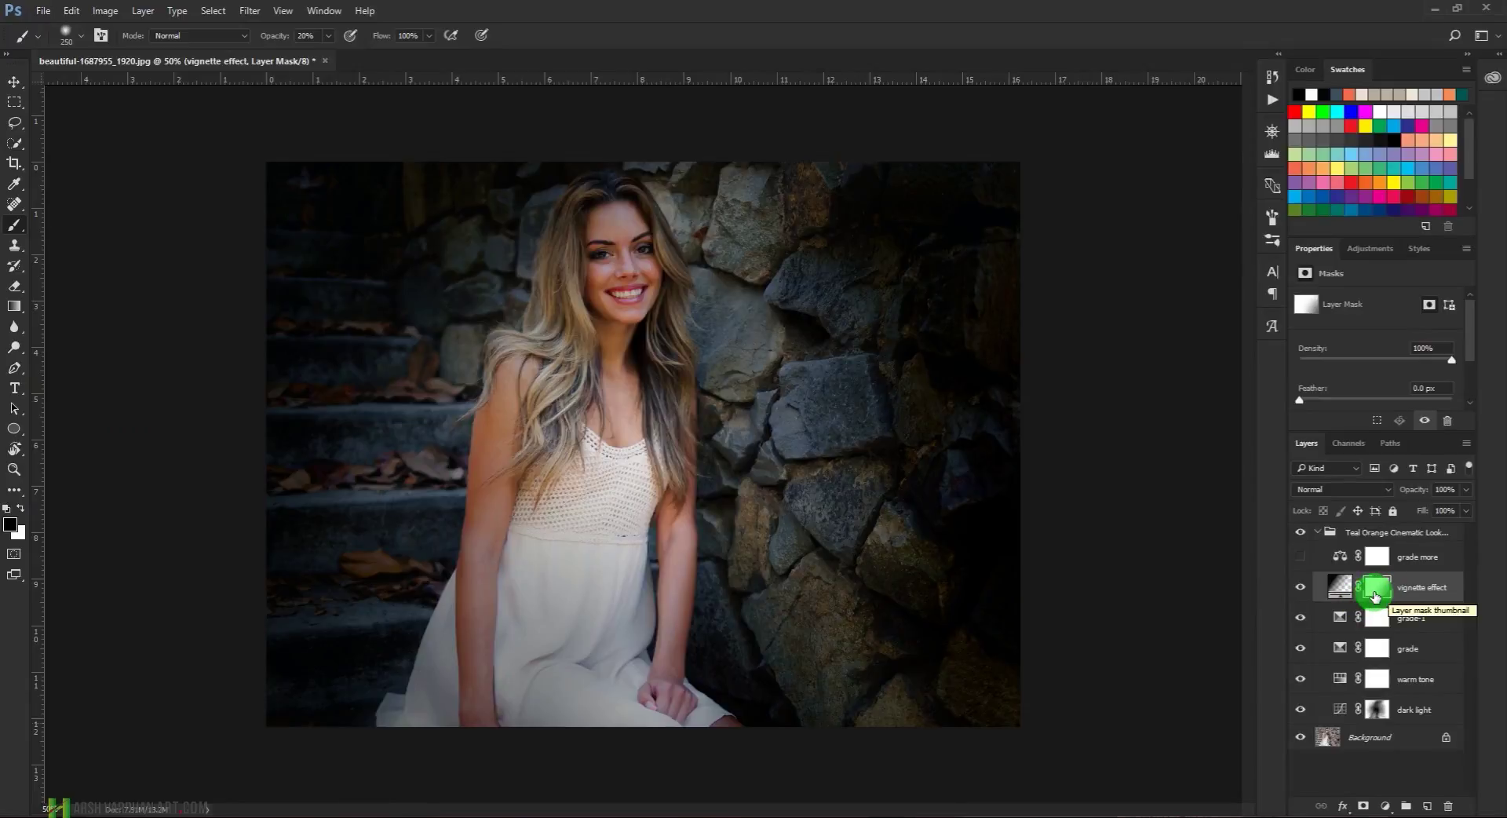
Draw a radial Foreground to Transparent gradient in black on the vignette mask, from beside the woman's neck to above the rocks
click(14, 306)
click(70, 36)
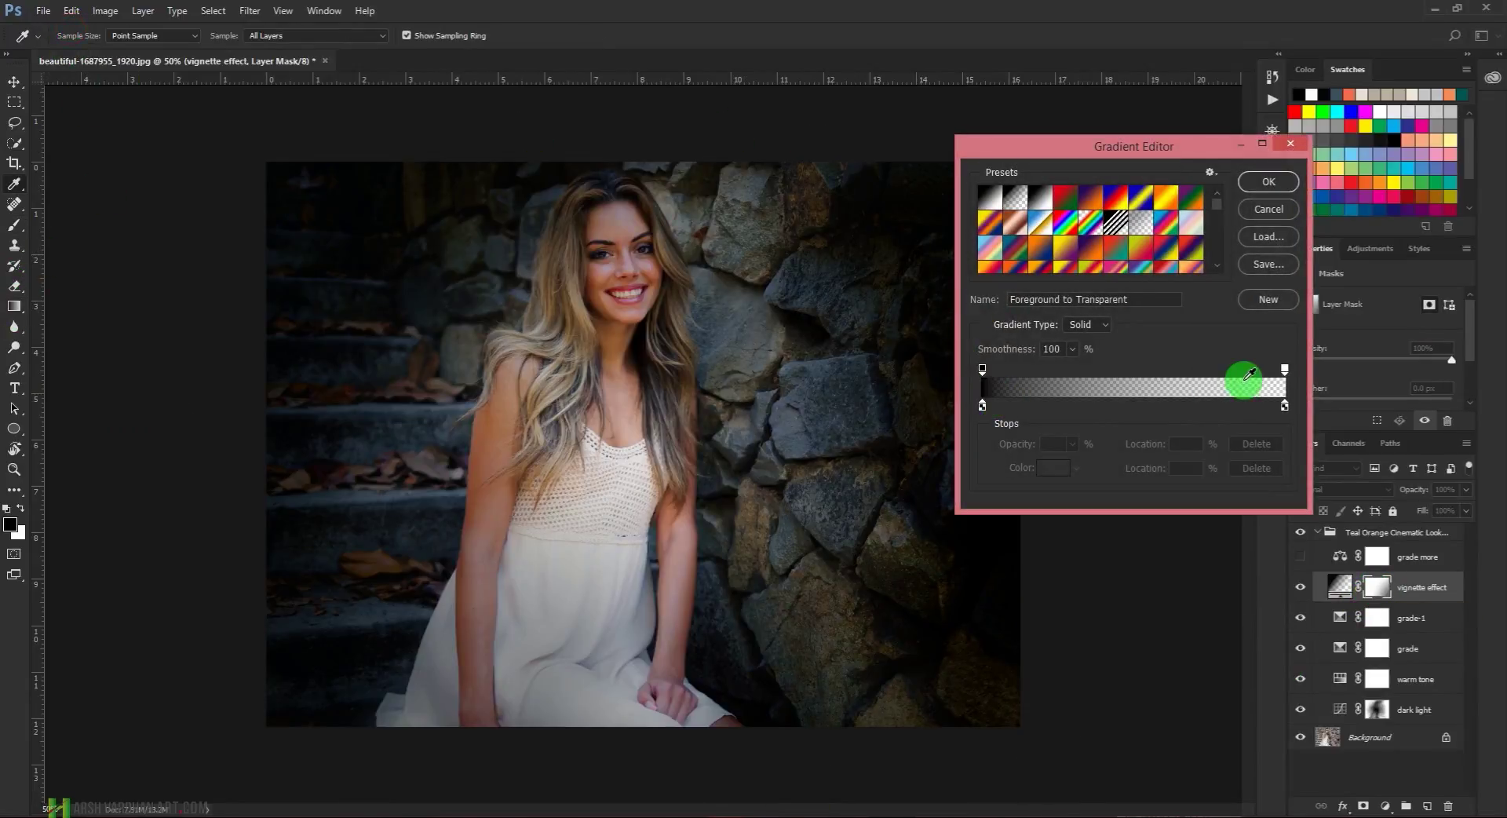
click(1265, 183)
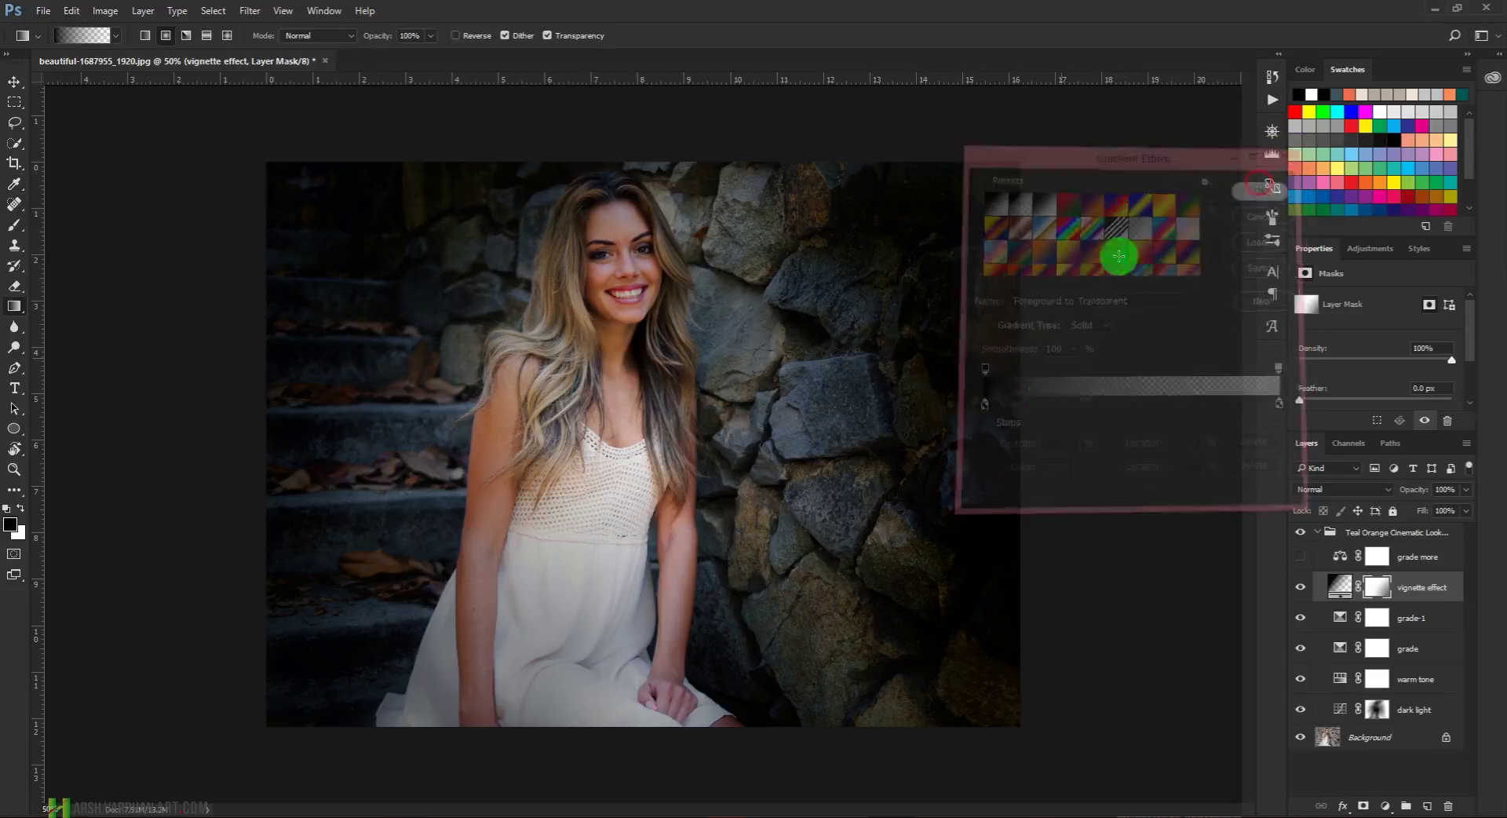
drag(687, 318, 926, 149)
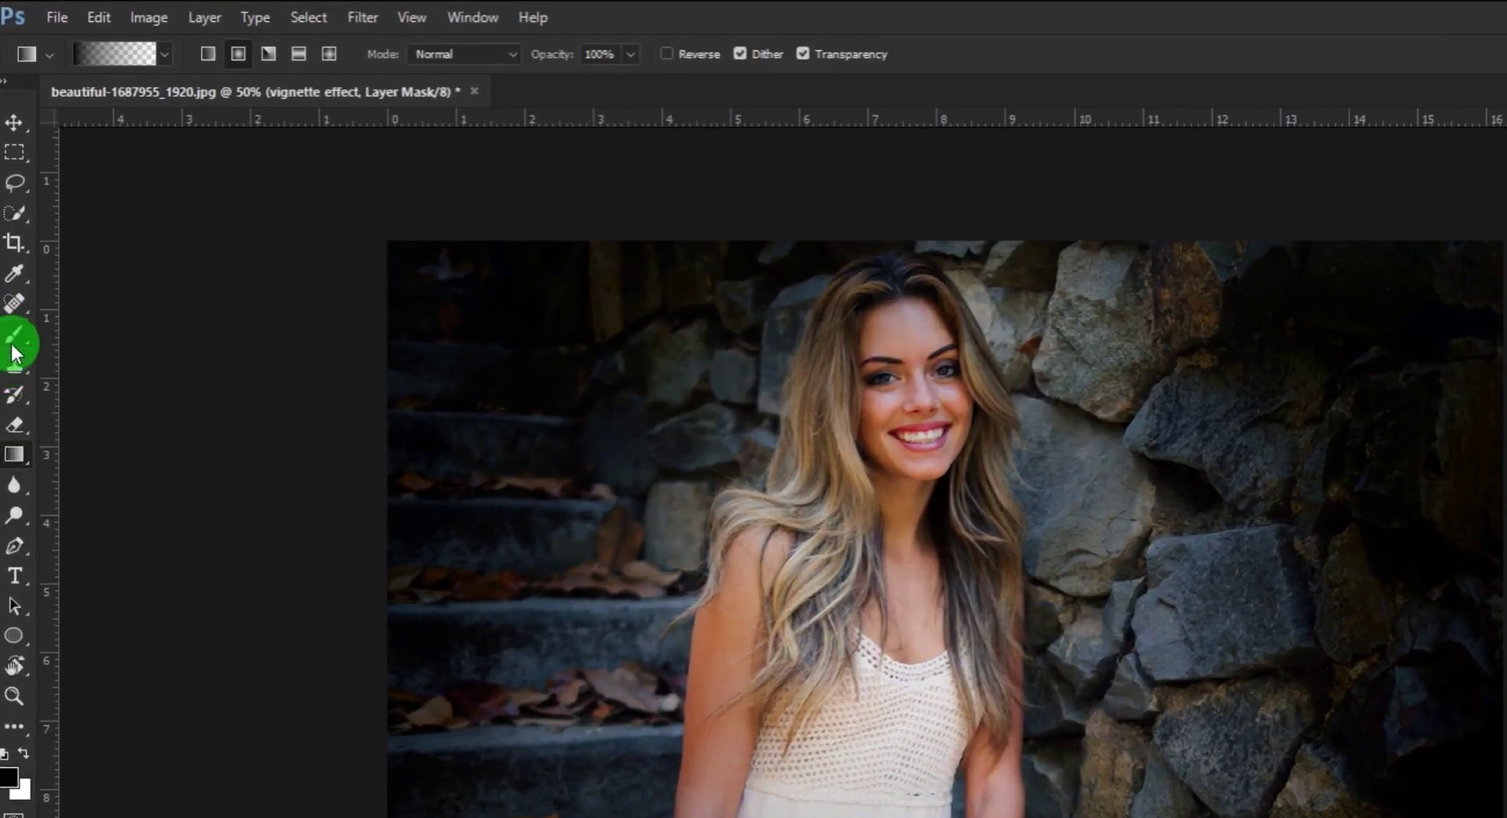
Paint the vignette mask over the woman's face, hair, dress and hands with a soft 600 px black brush at 20% opacity
click(12, 343)
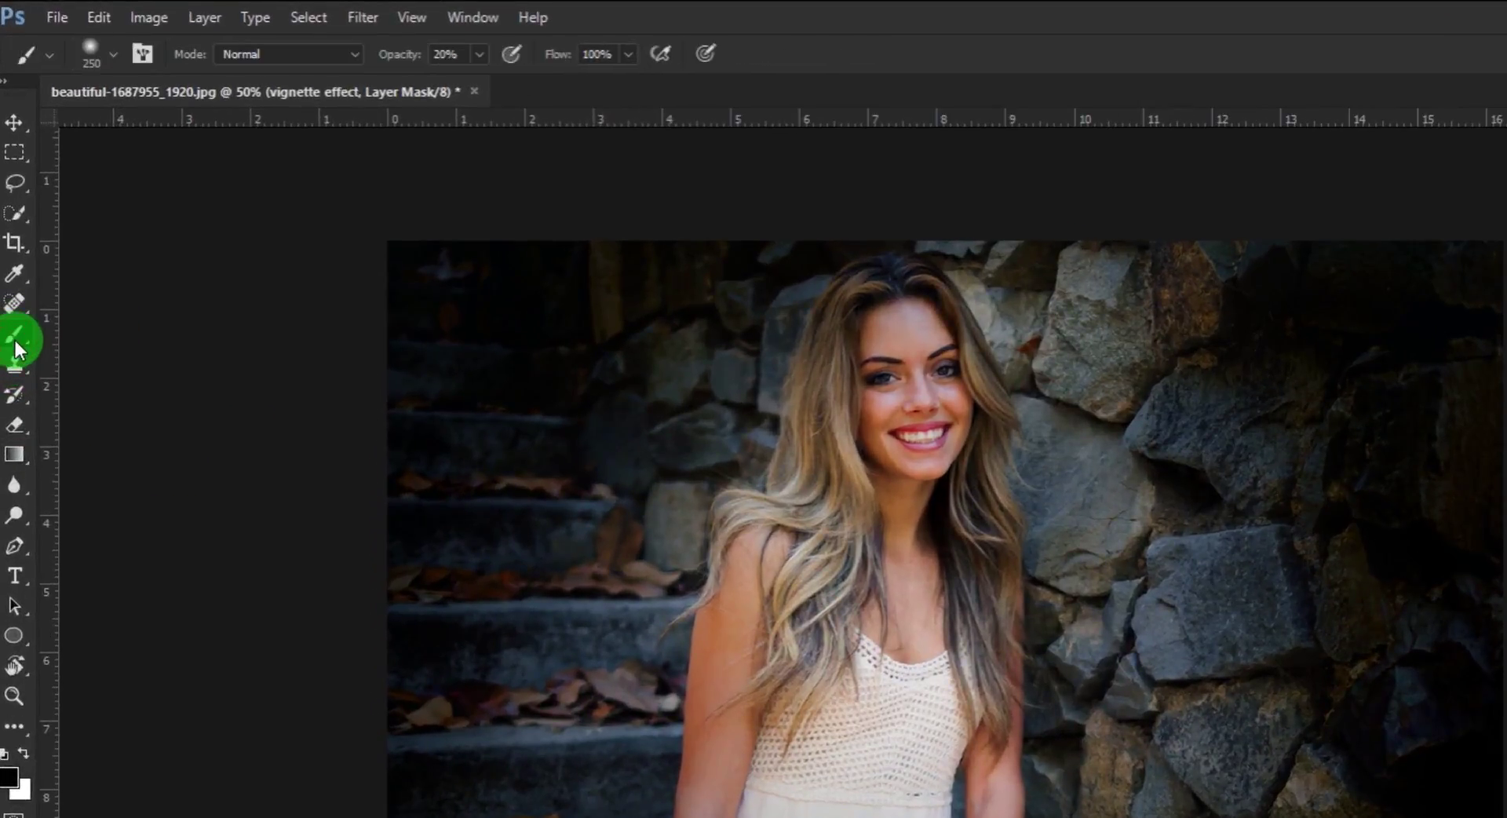
click(106, 55)
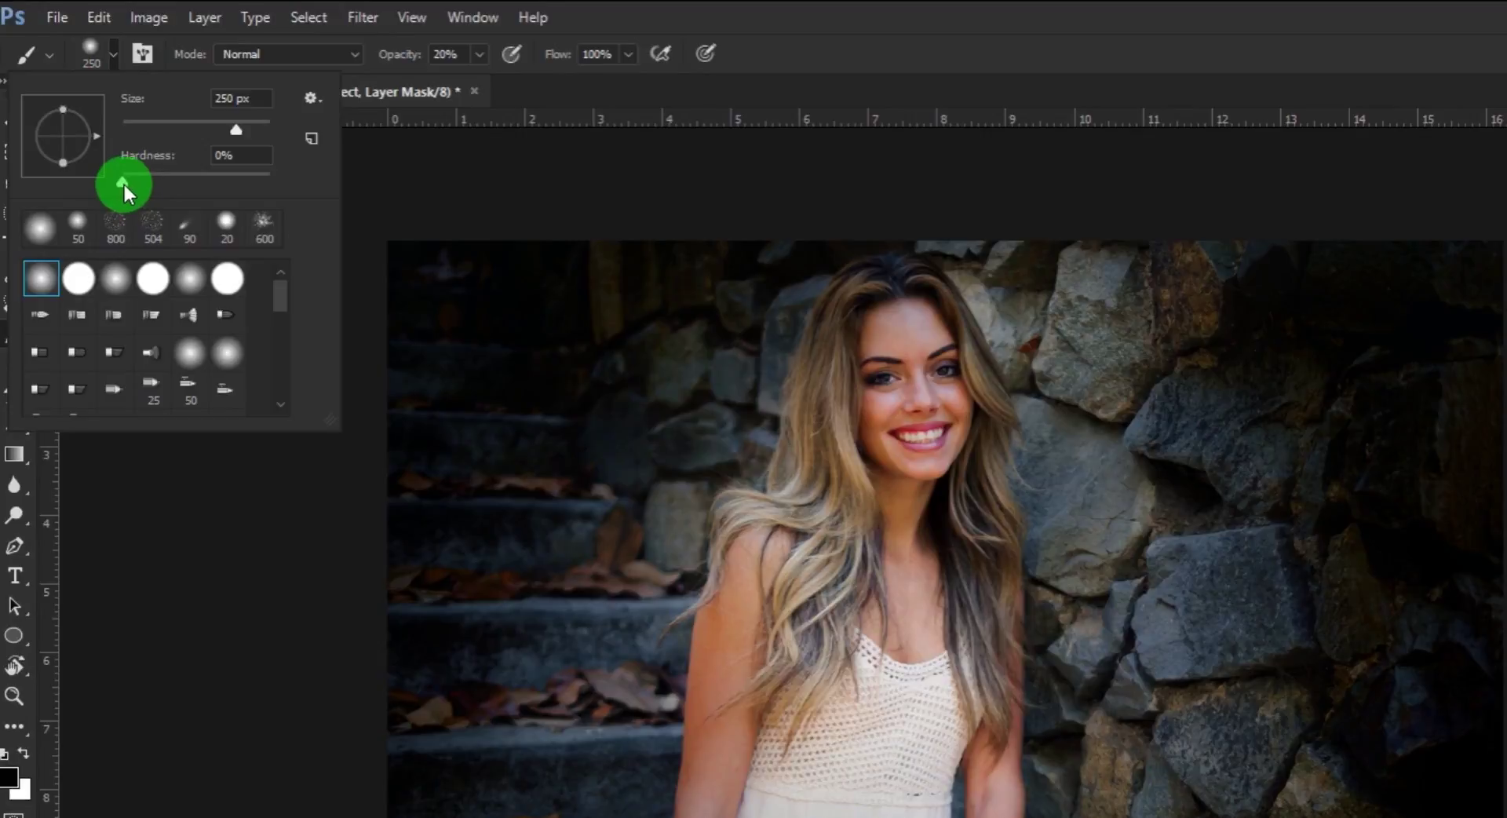
click(825, 22)
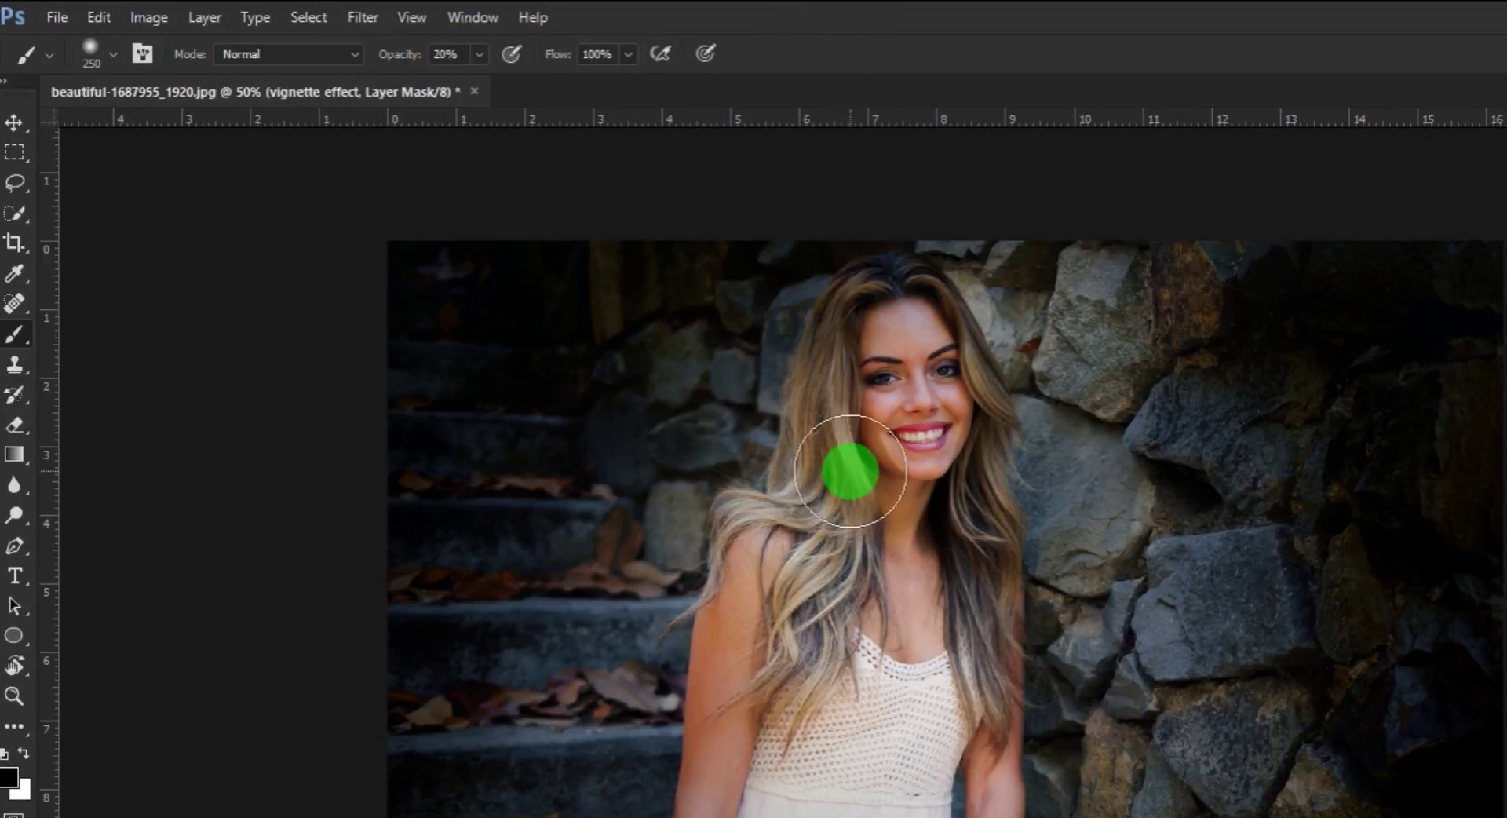
key(bracketright)
key(bracketright)
key(bracketright)
key(bracketright)
drag(848, 466, 943, 339)
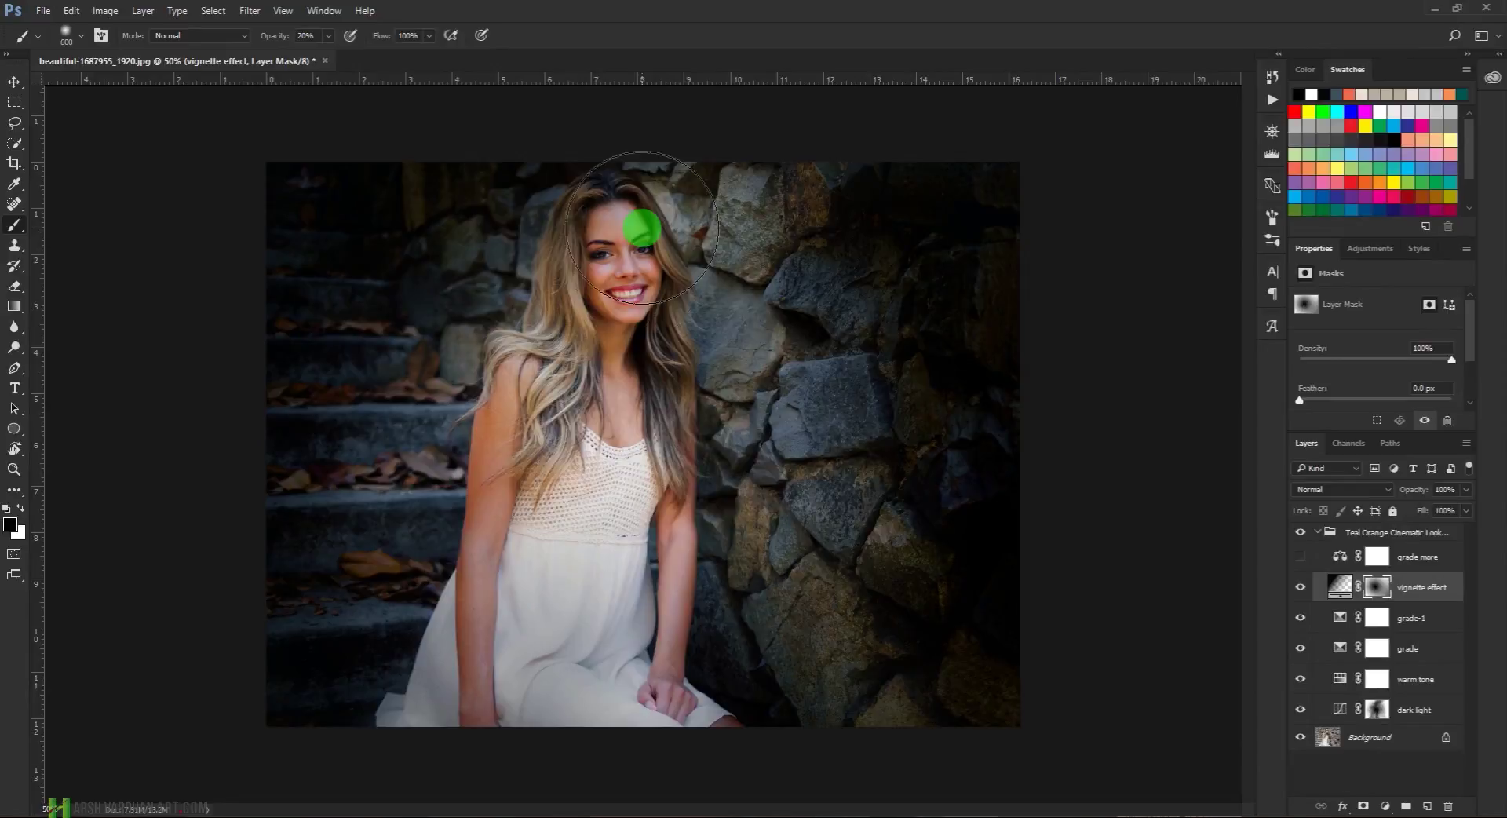
mouse_move(642, 227)
mouse_down()
mouse_move(638, 305)
mouse_move(669, 215)
mouse_move(576, 373)
mouse_move(675, 242)
mouse_up()
mouse_move(581, 560)
mouse_down()
mouse_move(524, 640)
mouse_move(408, 708)
mouse_move(646, 713)
mouse_up()
Reduce the brush to 500 px and paint the vignette mask over the rocks, the stairs and the woman's upper body
key(bracketleft)
mouse_move(850, 340)
mouse_down()
mouse_move(751, 416)
mouse_move(704, 388)
mouse_move(747, 190)
mouse_move(749, 302)
mouse_up()
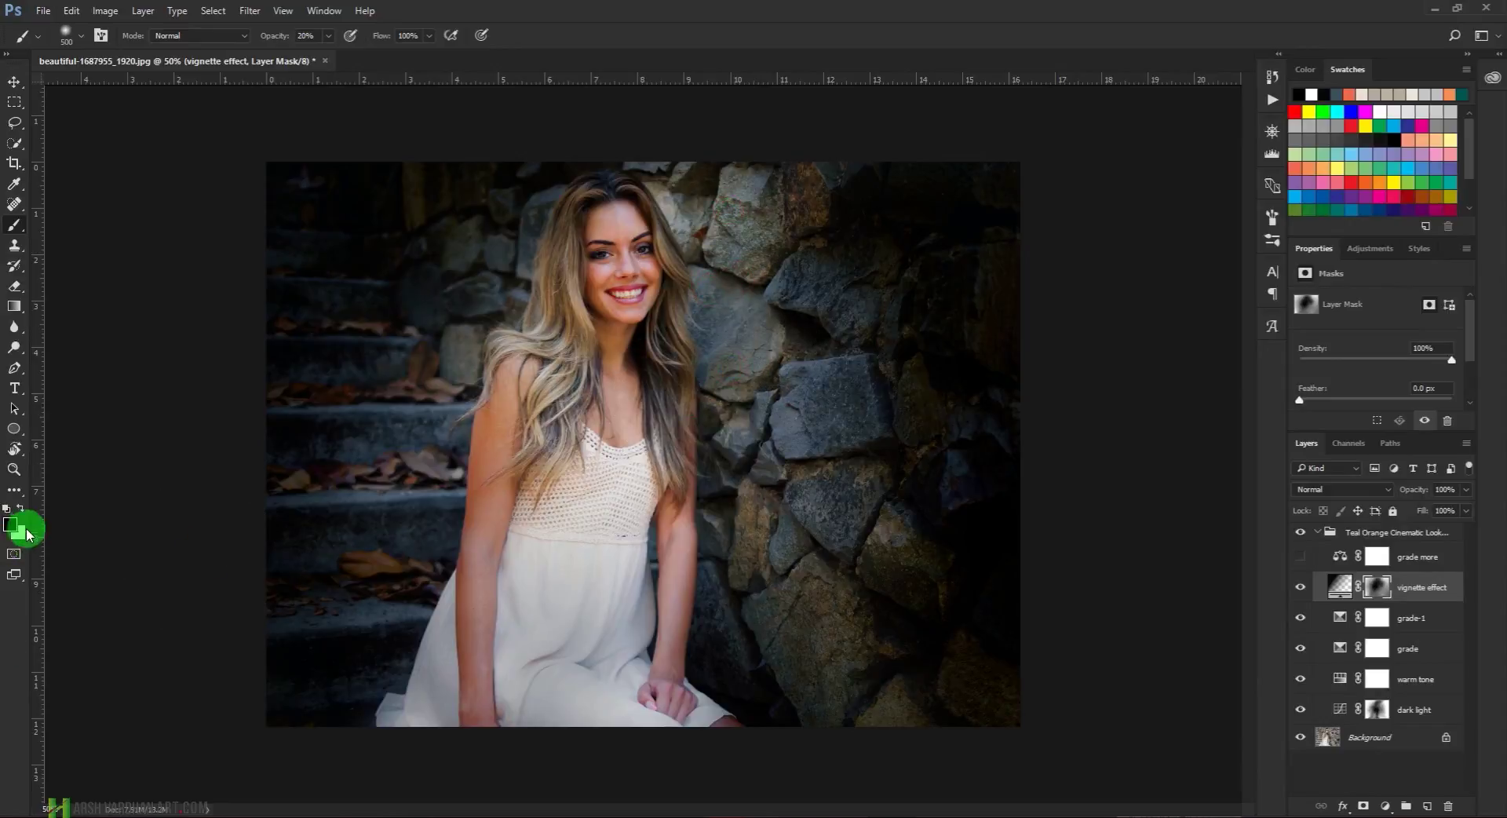
mouse_move(439, 275)
mouse_down()
mouse_move(428, 326)
mouse_move(347, 438)
mouse_move(364, 528)
mouse_move(310, 575)
mouse_up()
mouse_move(691, 433)
mouse_down()
mouse_move(792, 576)
mouse_move(798, 596)
mouse_move(752, 610)
mouse_move(763, 705)
mouse_move(798, 722)
mouse_move(628, 596)
mouse_move(609, 610)
mouse_move(626, 279)
mouse_move(599, 303)
mouse_move(622, 201)
mouse_up()
Set the vignette effect layer's opacity to 68% and select its gradient fill thumbnail
click(1464, 490)
drag(1465, 494, 1428, 574)
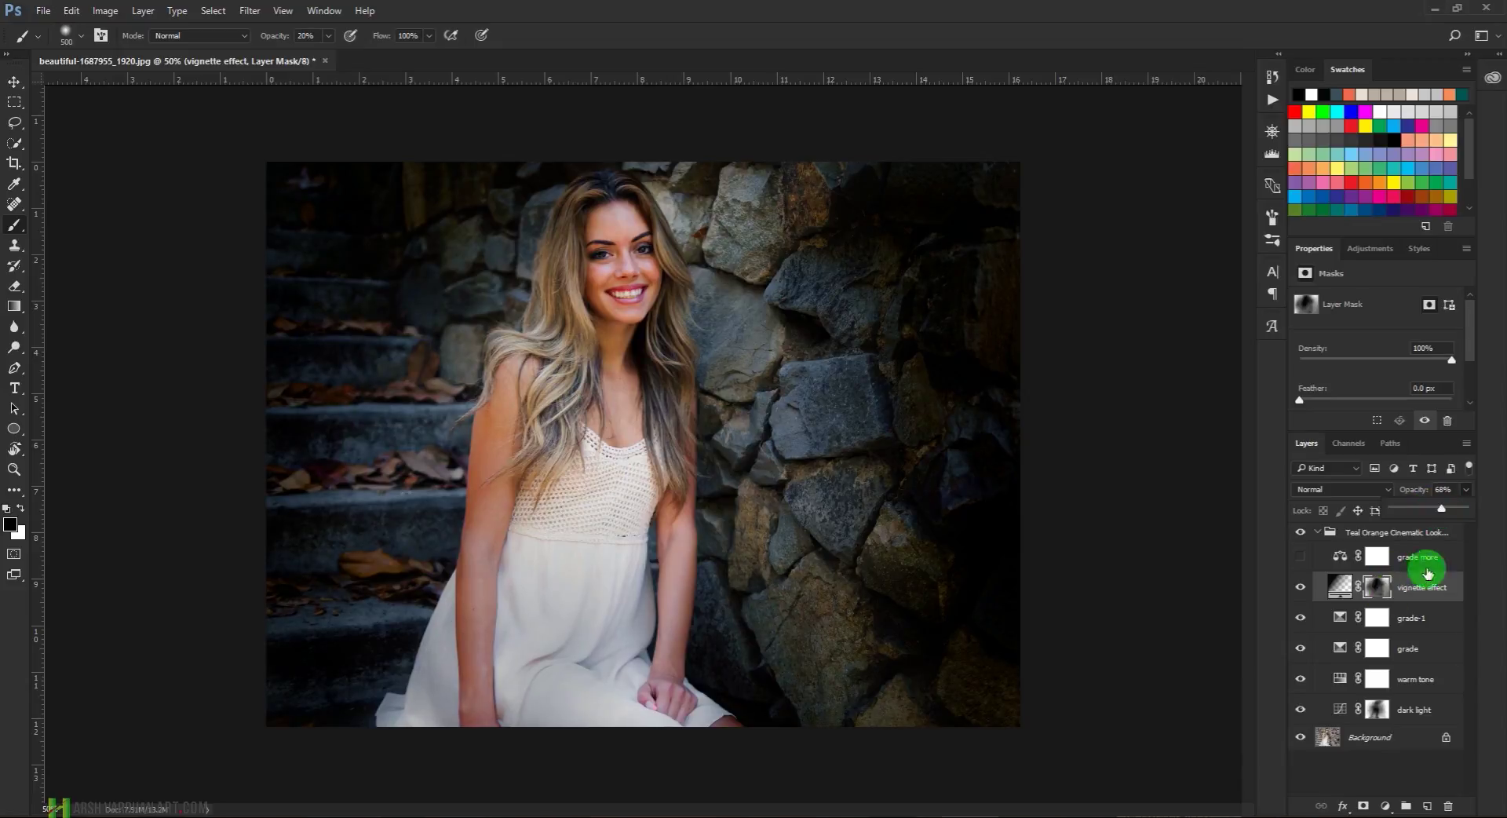
click(1339, 585)
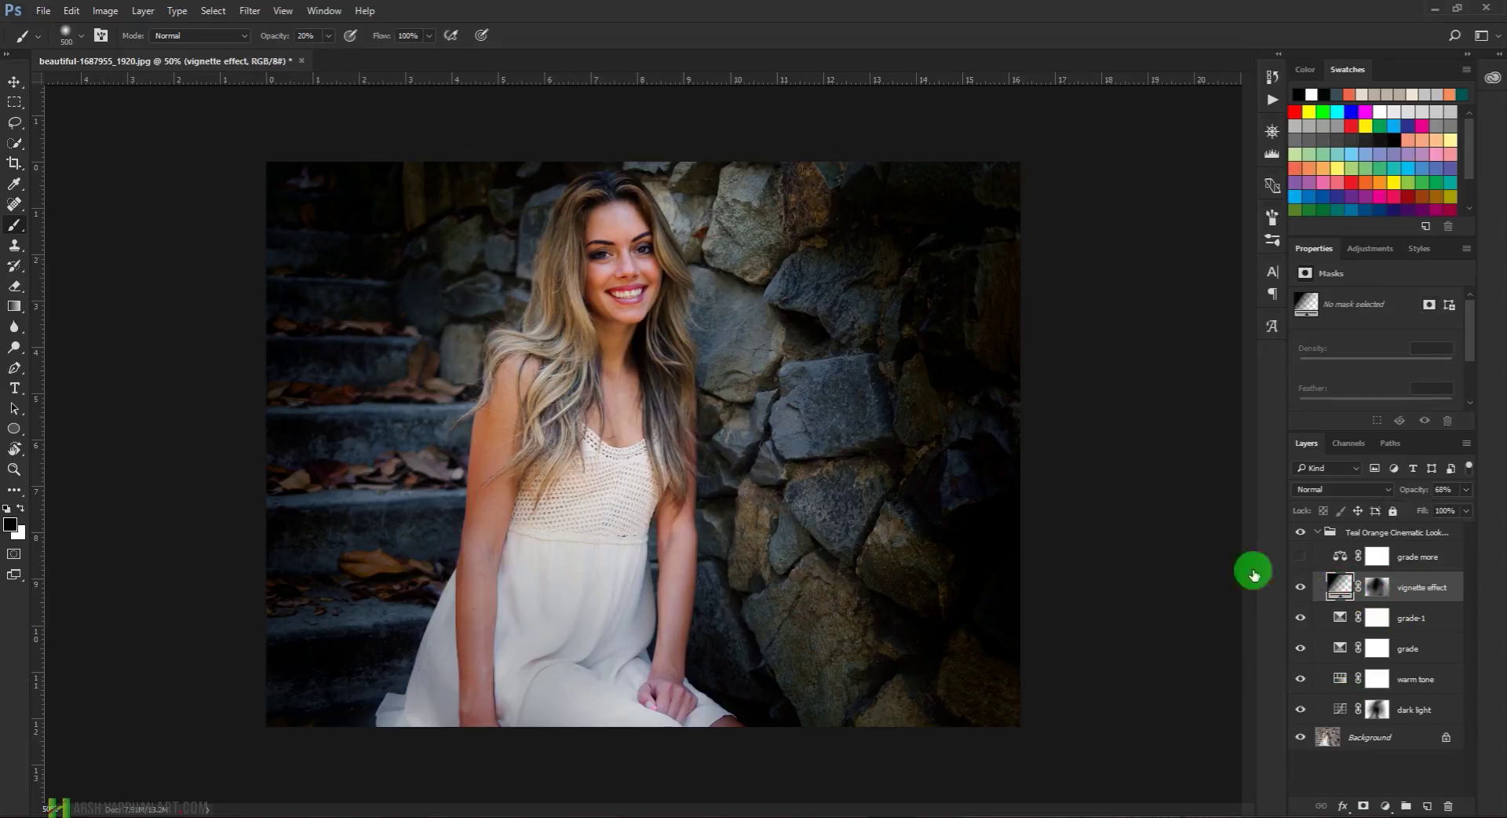
Show the grade more Color Balance layer, set its opacity to 60% and select its mask
click(1305, 559)
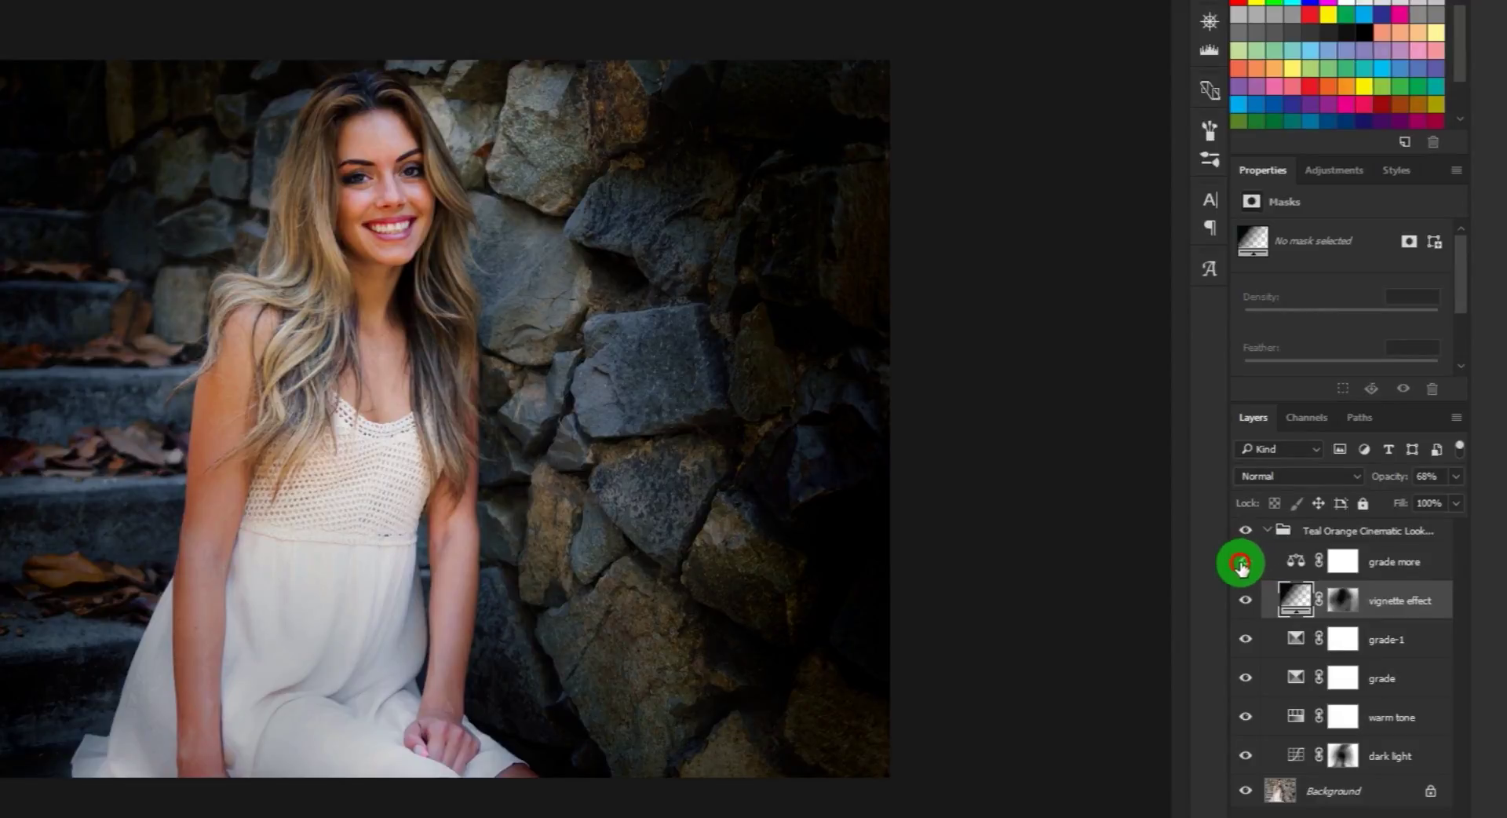
click(1240, 562)
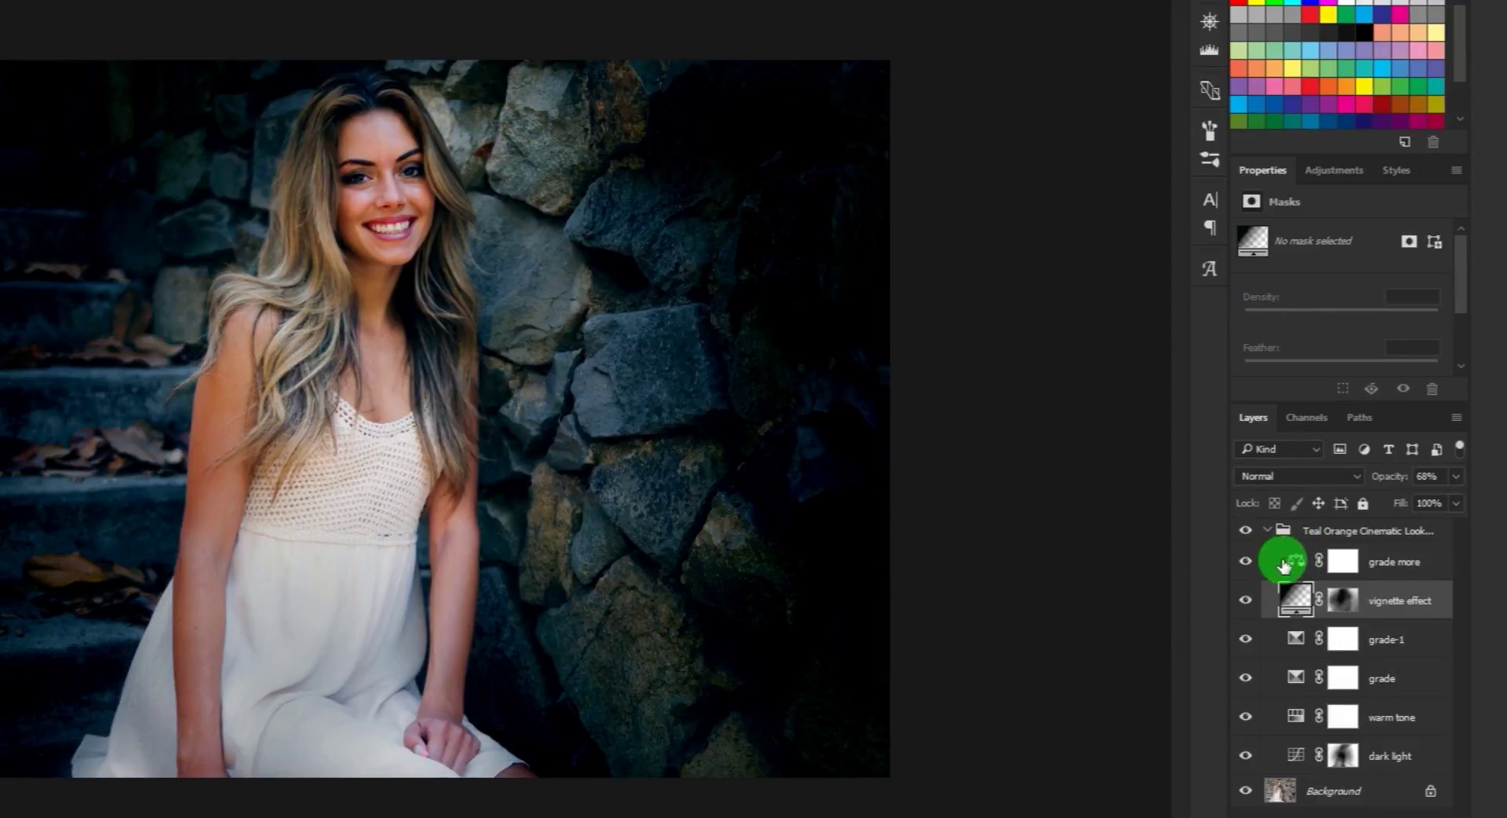
click(1286, 563)
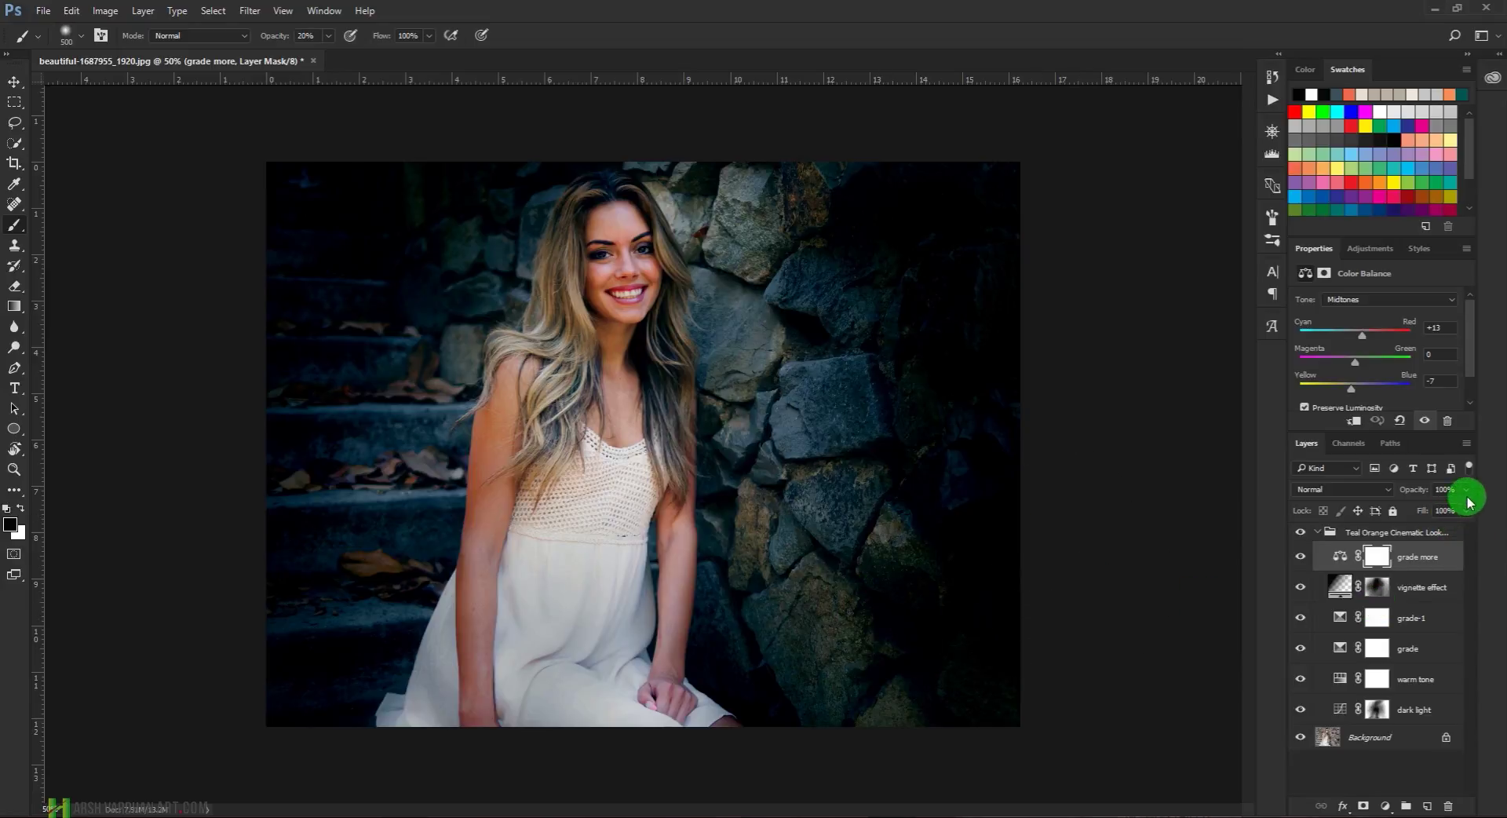
click(1466, 490)
mouse_move(1444, 514)
mouse_down()
mouse_move(1421, 512)
mouse_move(1437, 511)
mouse_up()
click(1375, 554)
Toggle the grade more layer off and on to compare the photo with and without it
click(1301, 556)
click(1300, 557)
click(1301, 557)
click(1300, 556)
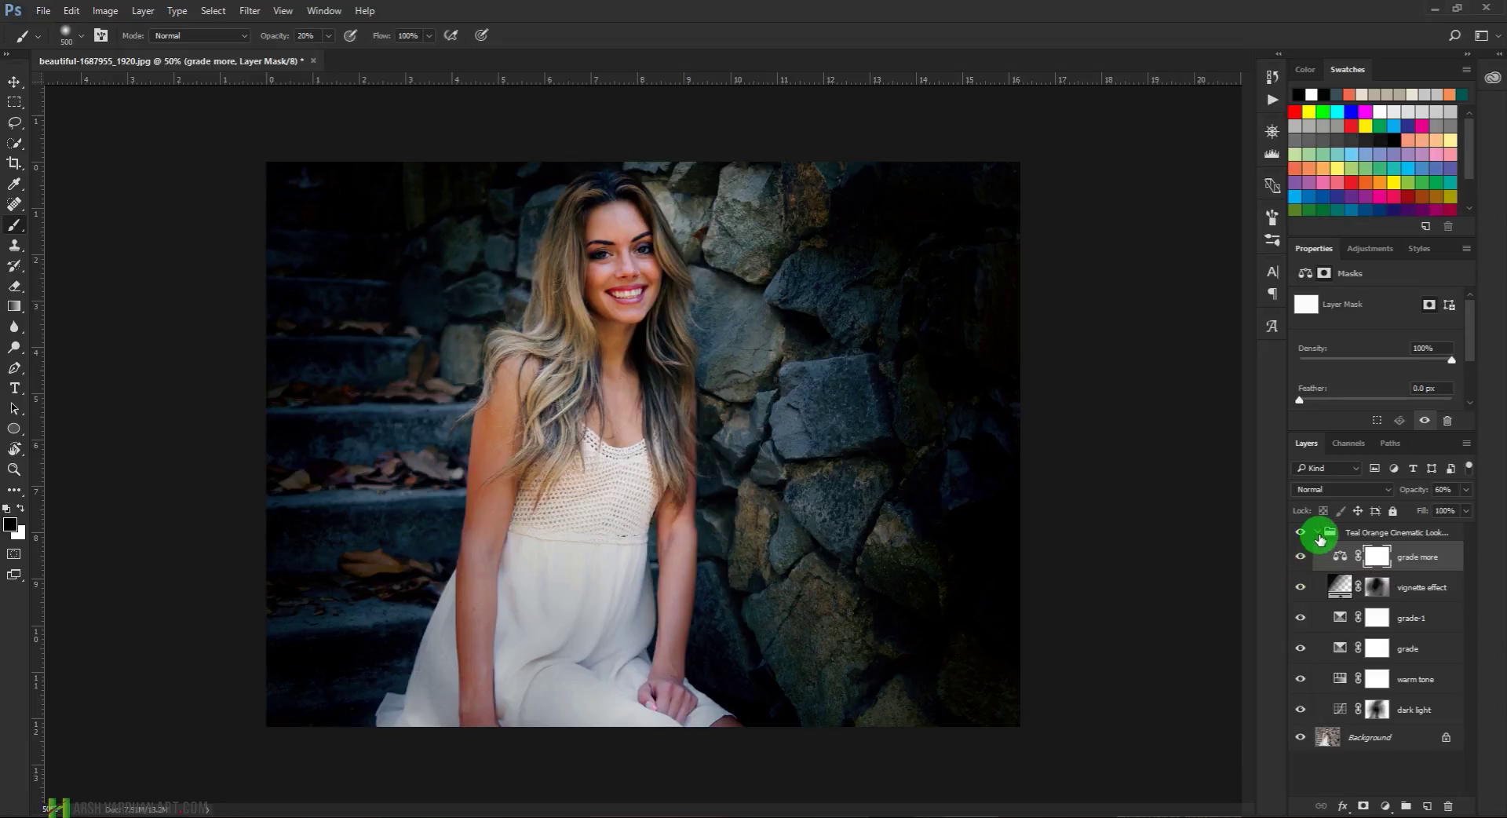
Collapse the Teal Orange Cinematic Look group and toggle its visibility to compare the graded photo with the original
click(1319, 537)
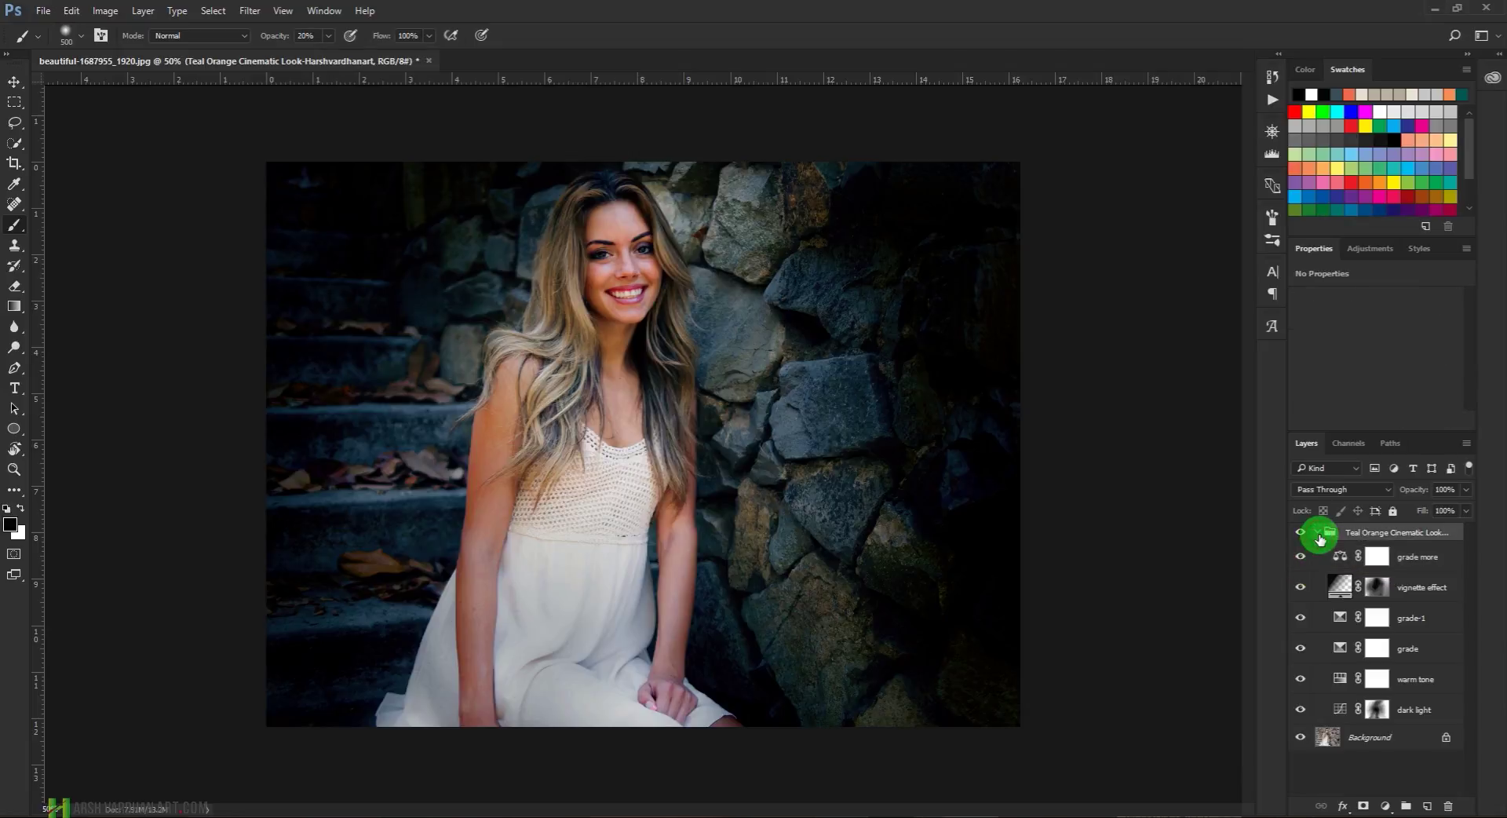
click(1319, 537)
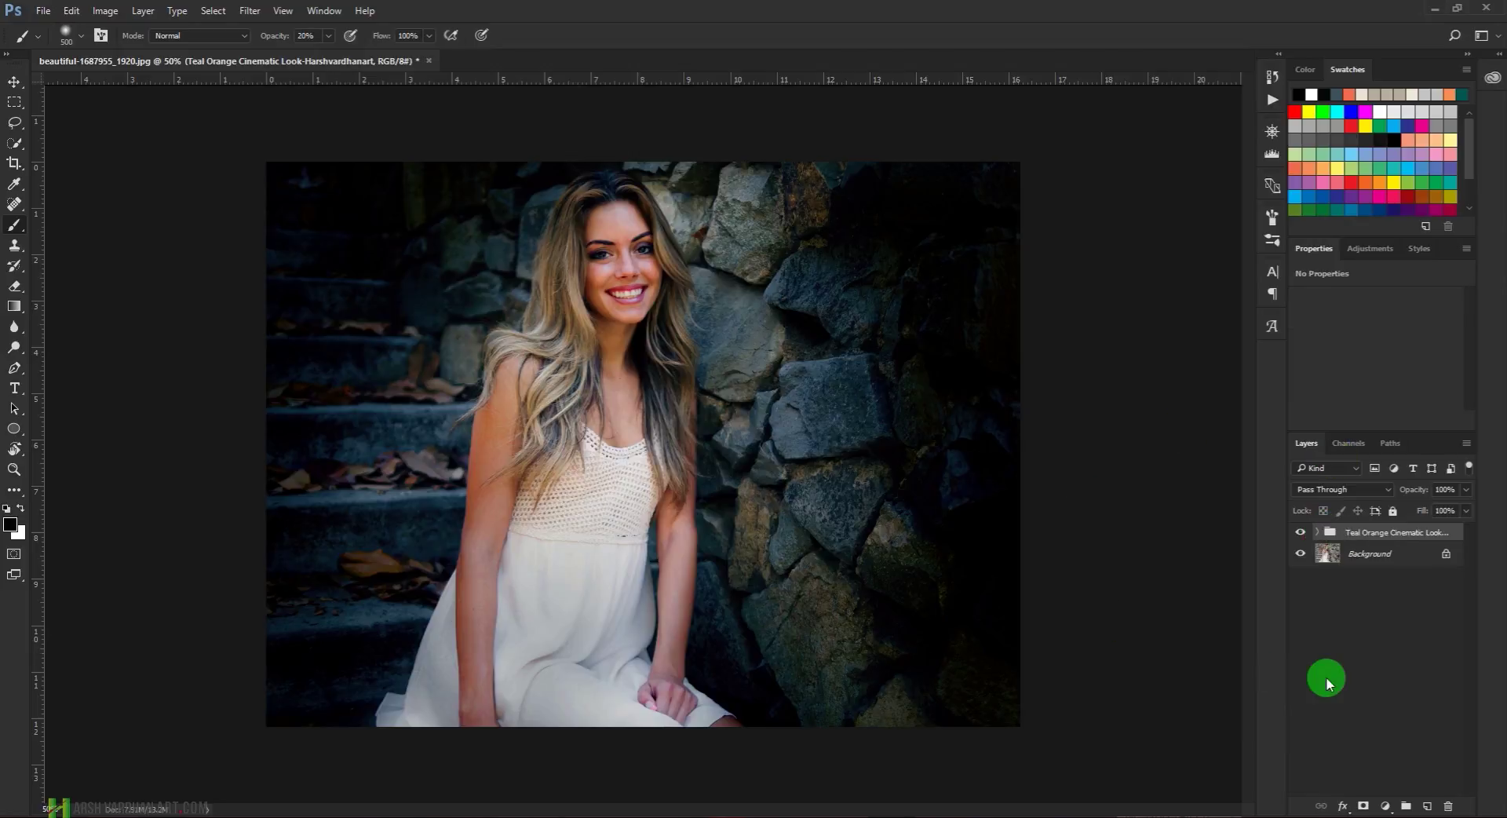
click(1300, 533)
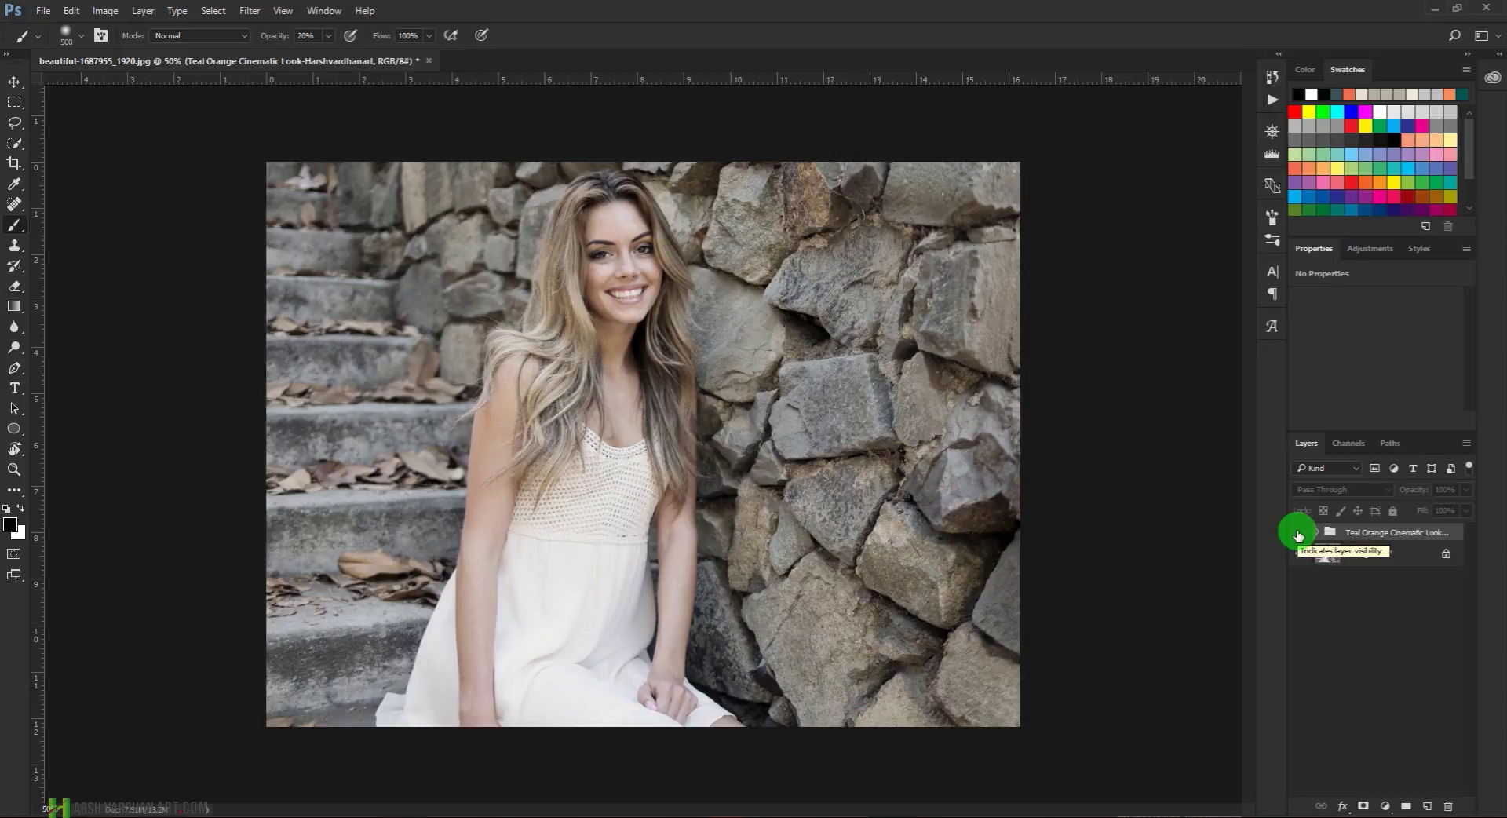
click(1299, 535)
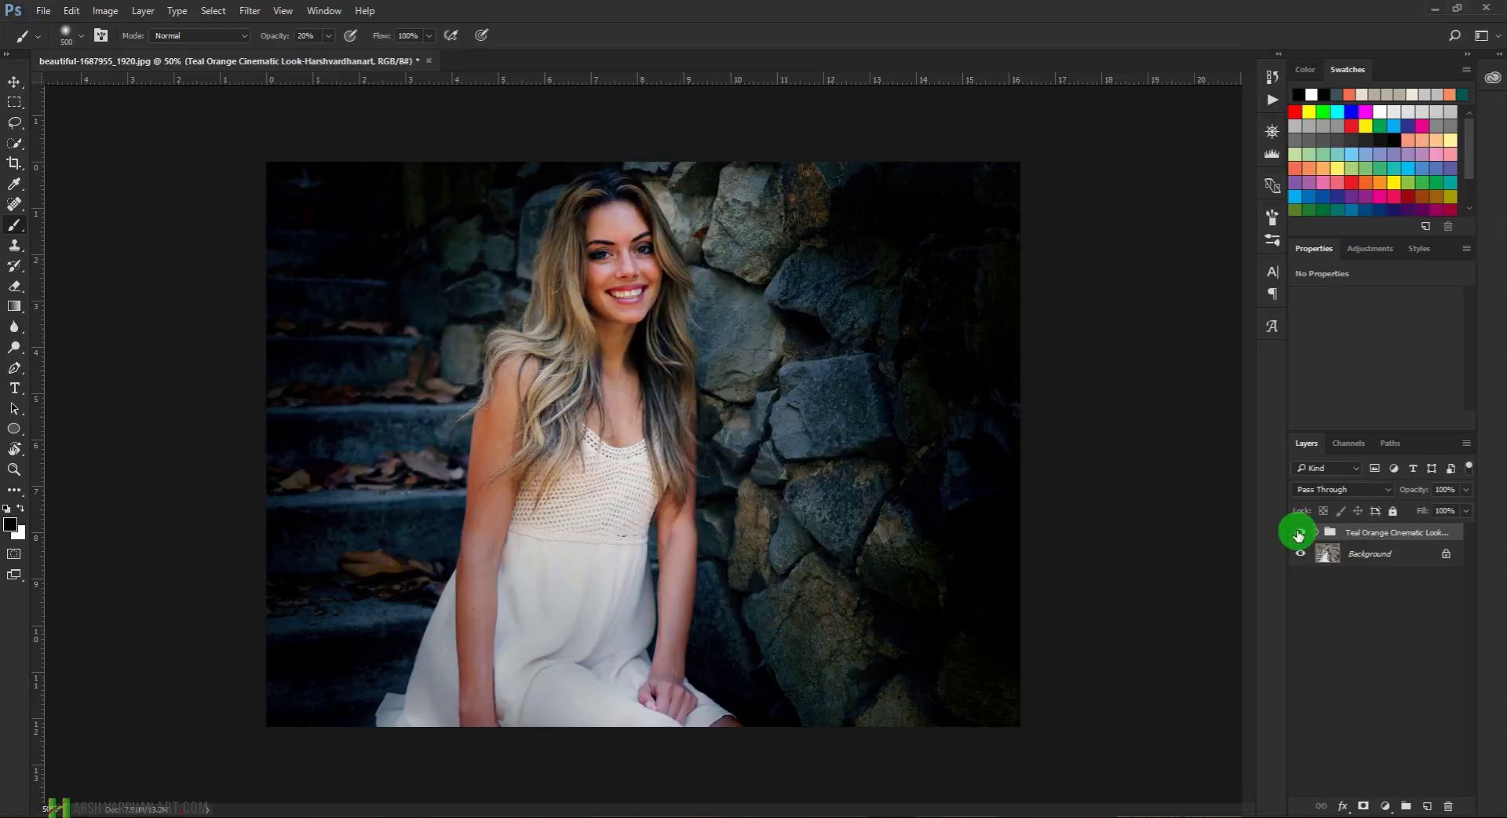